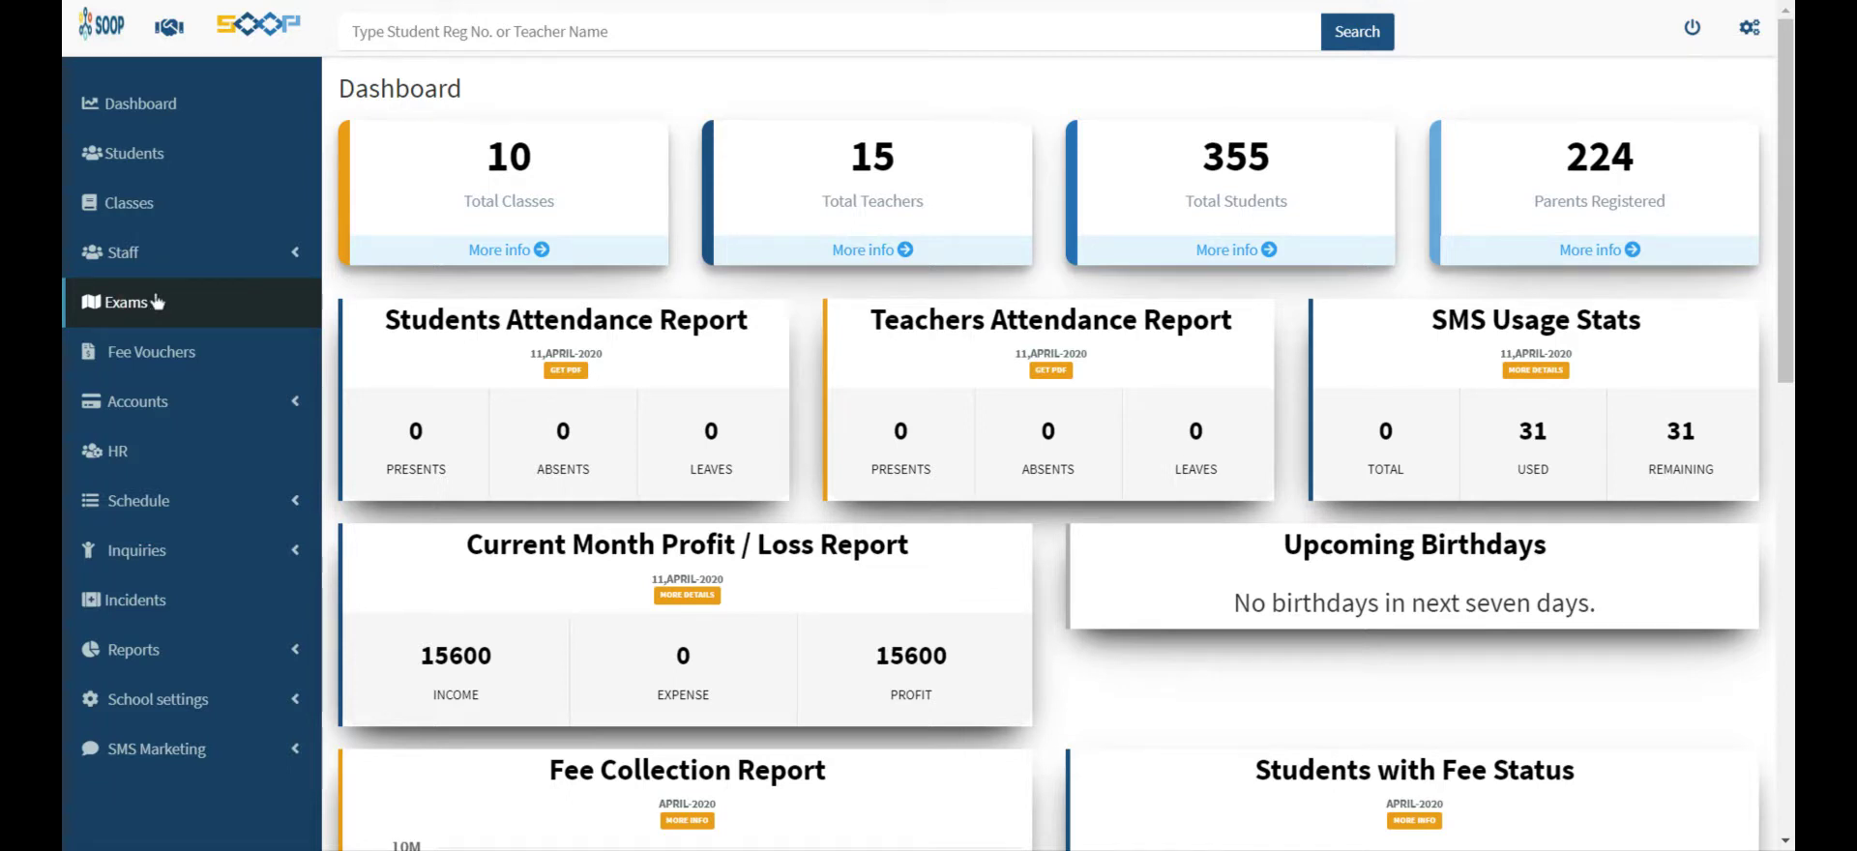
# Start a new exam named "Second Term" with the type Term, leaving the description empty
pyautogui.click(157, 302)
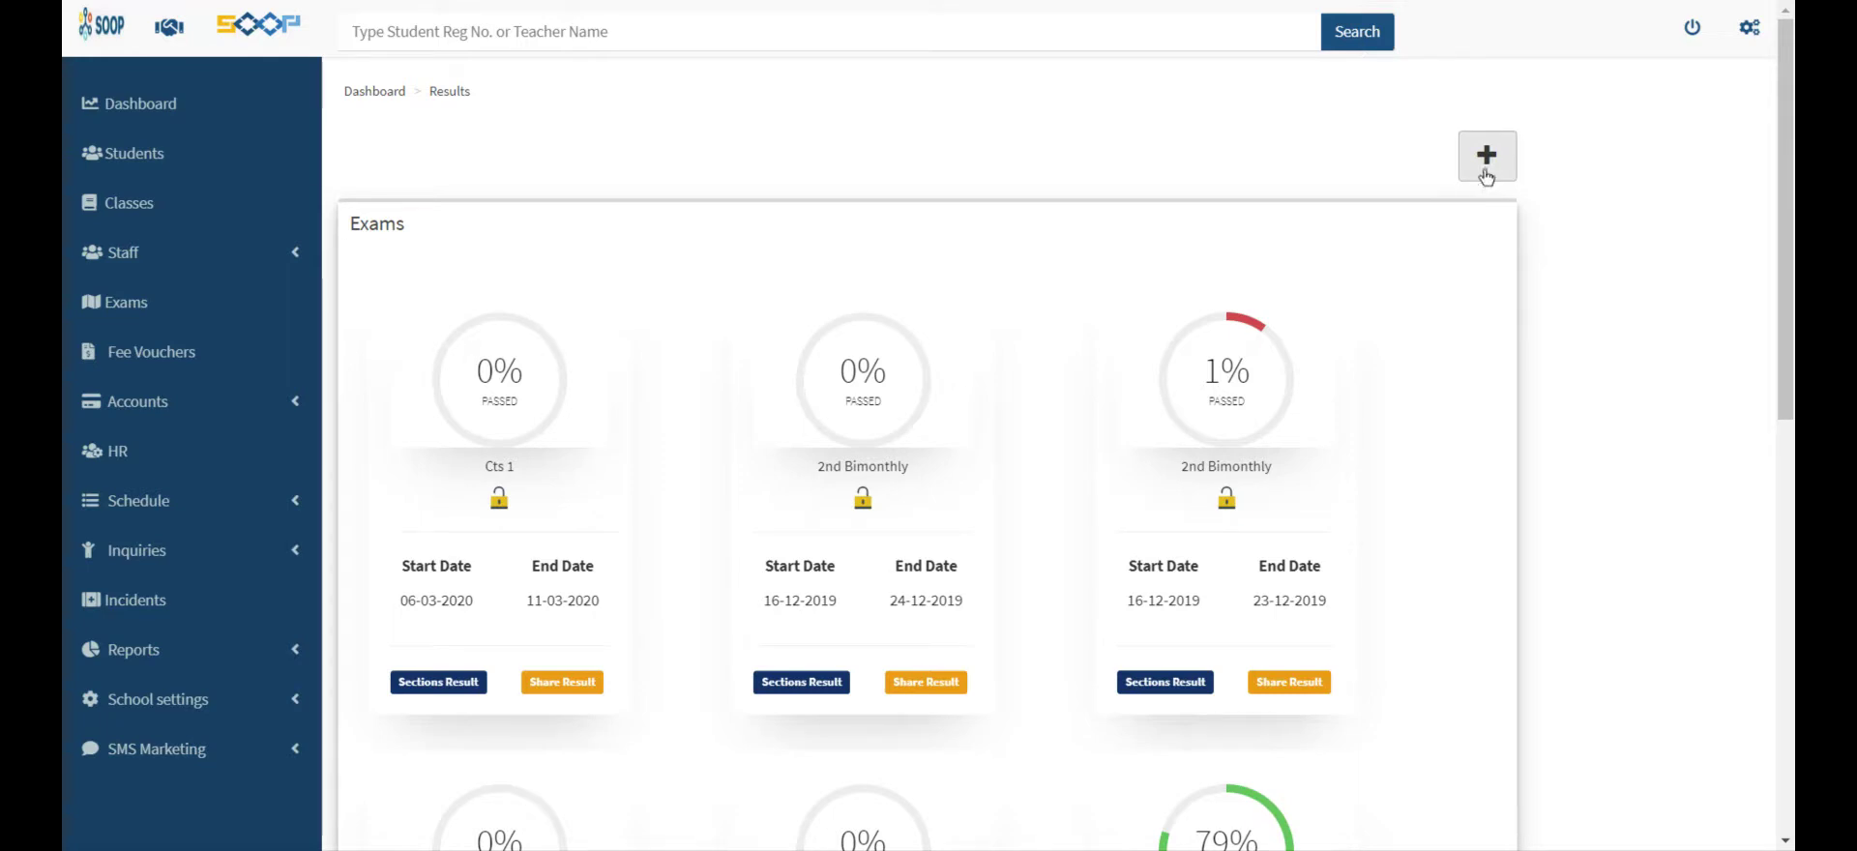
pyautogui.click(1486, 177)
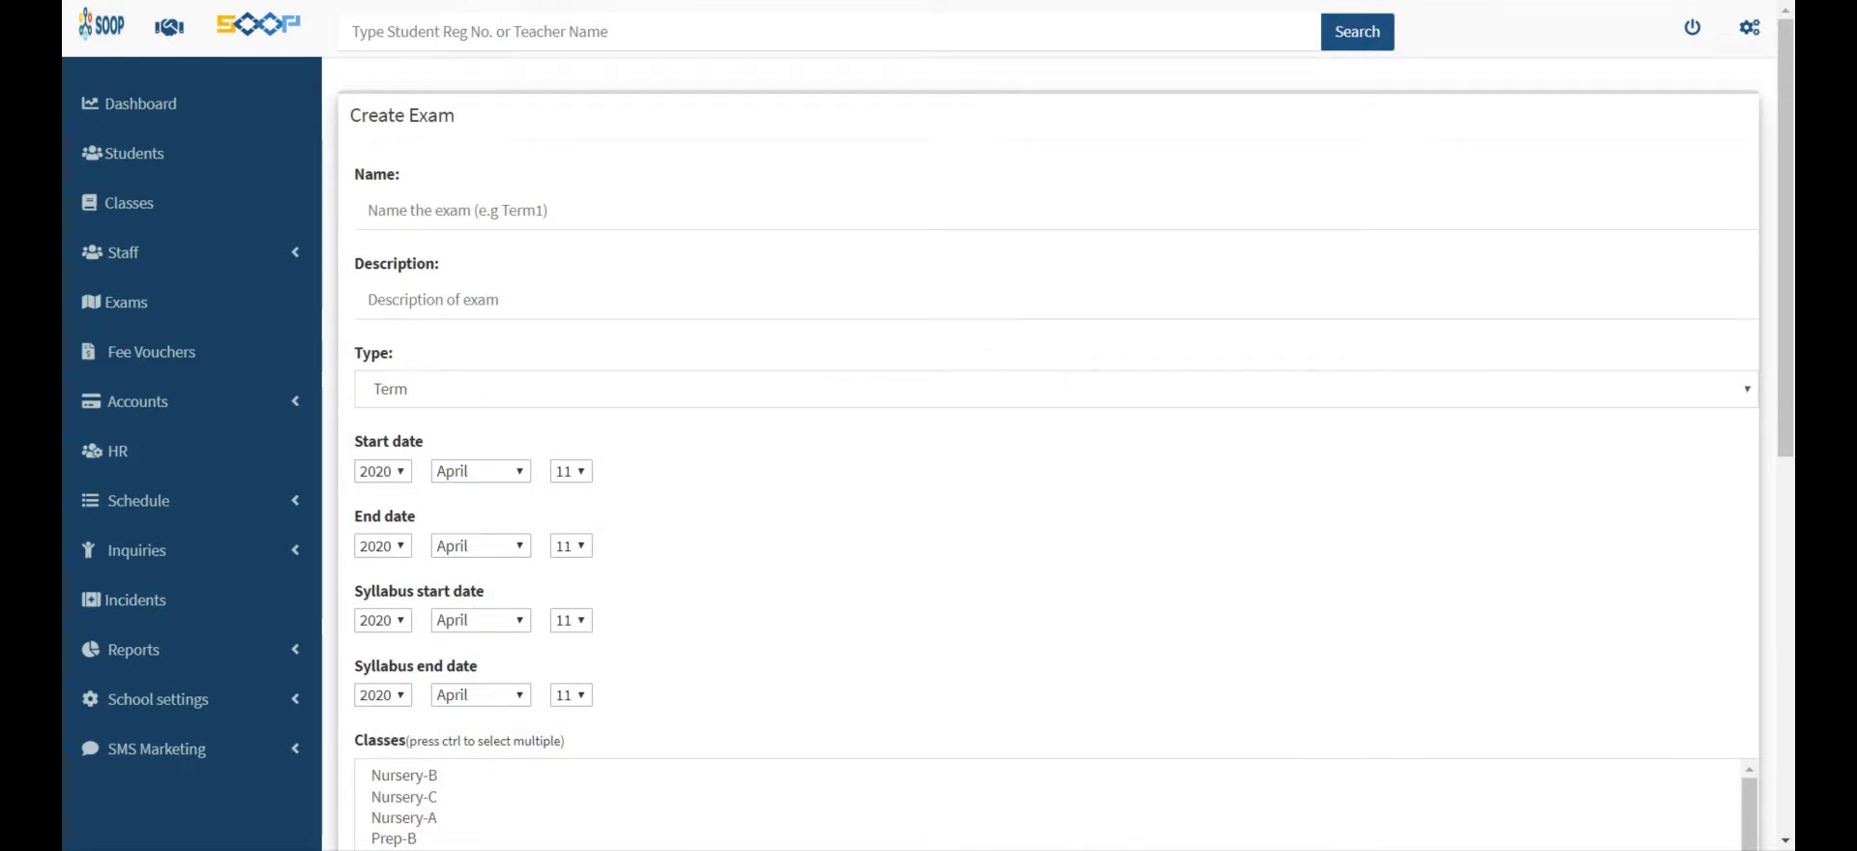
pyautogui.click(761, 211)
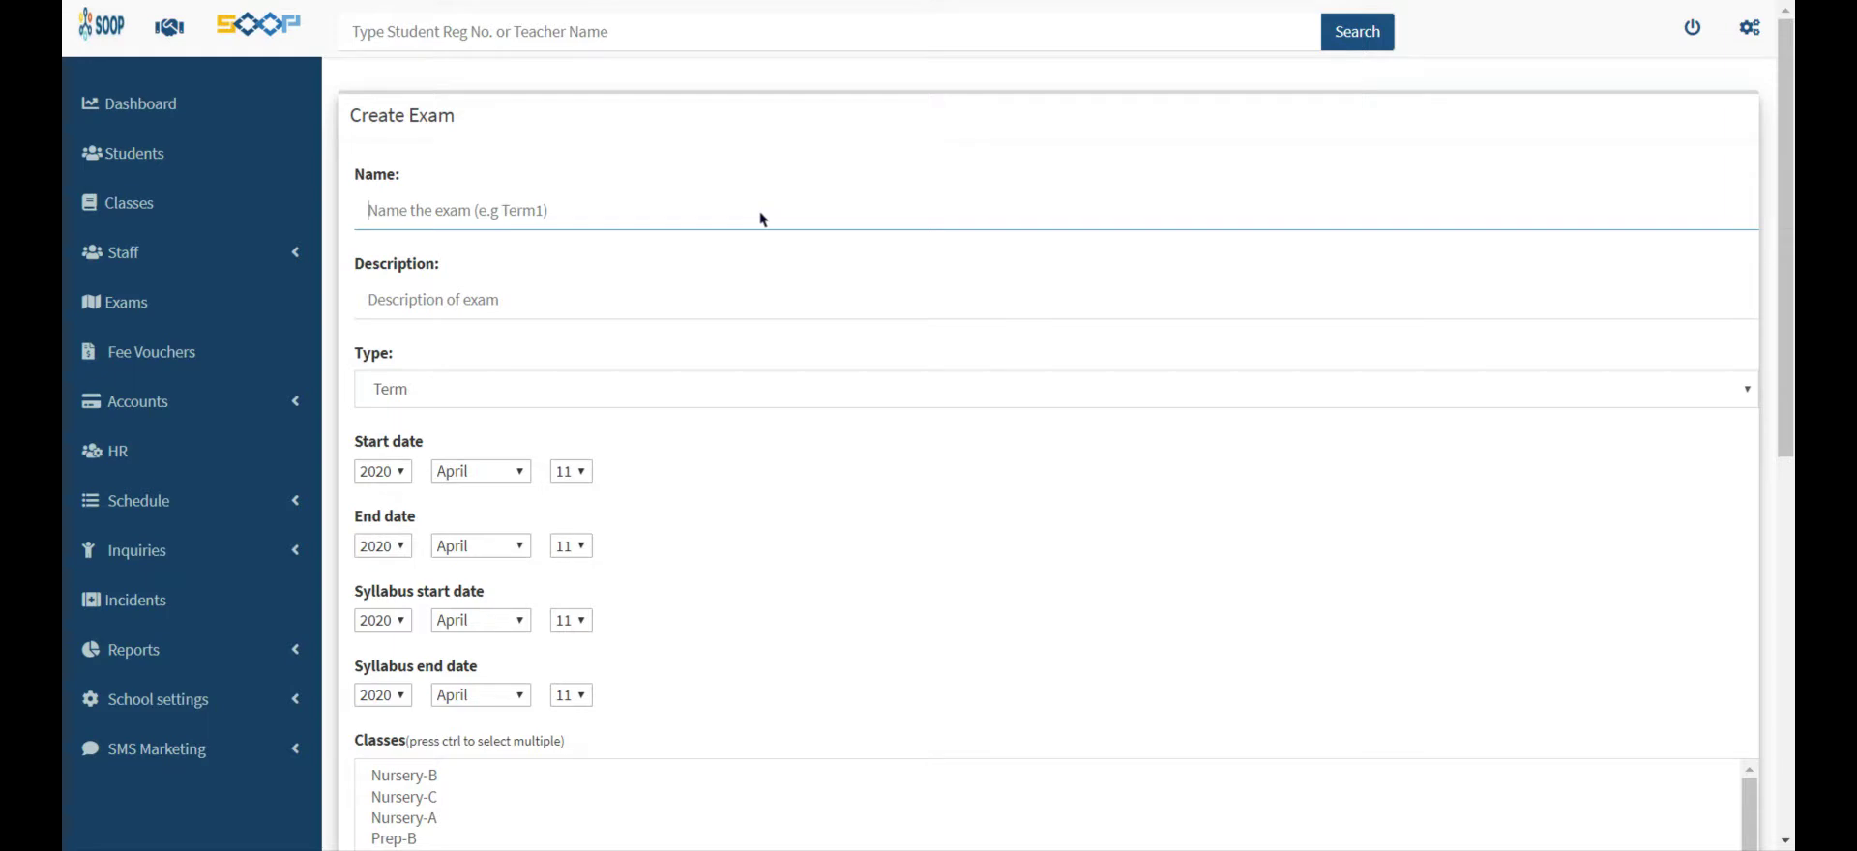
pyautogui.write('Seco')
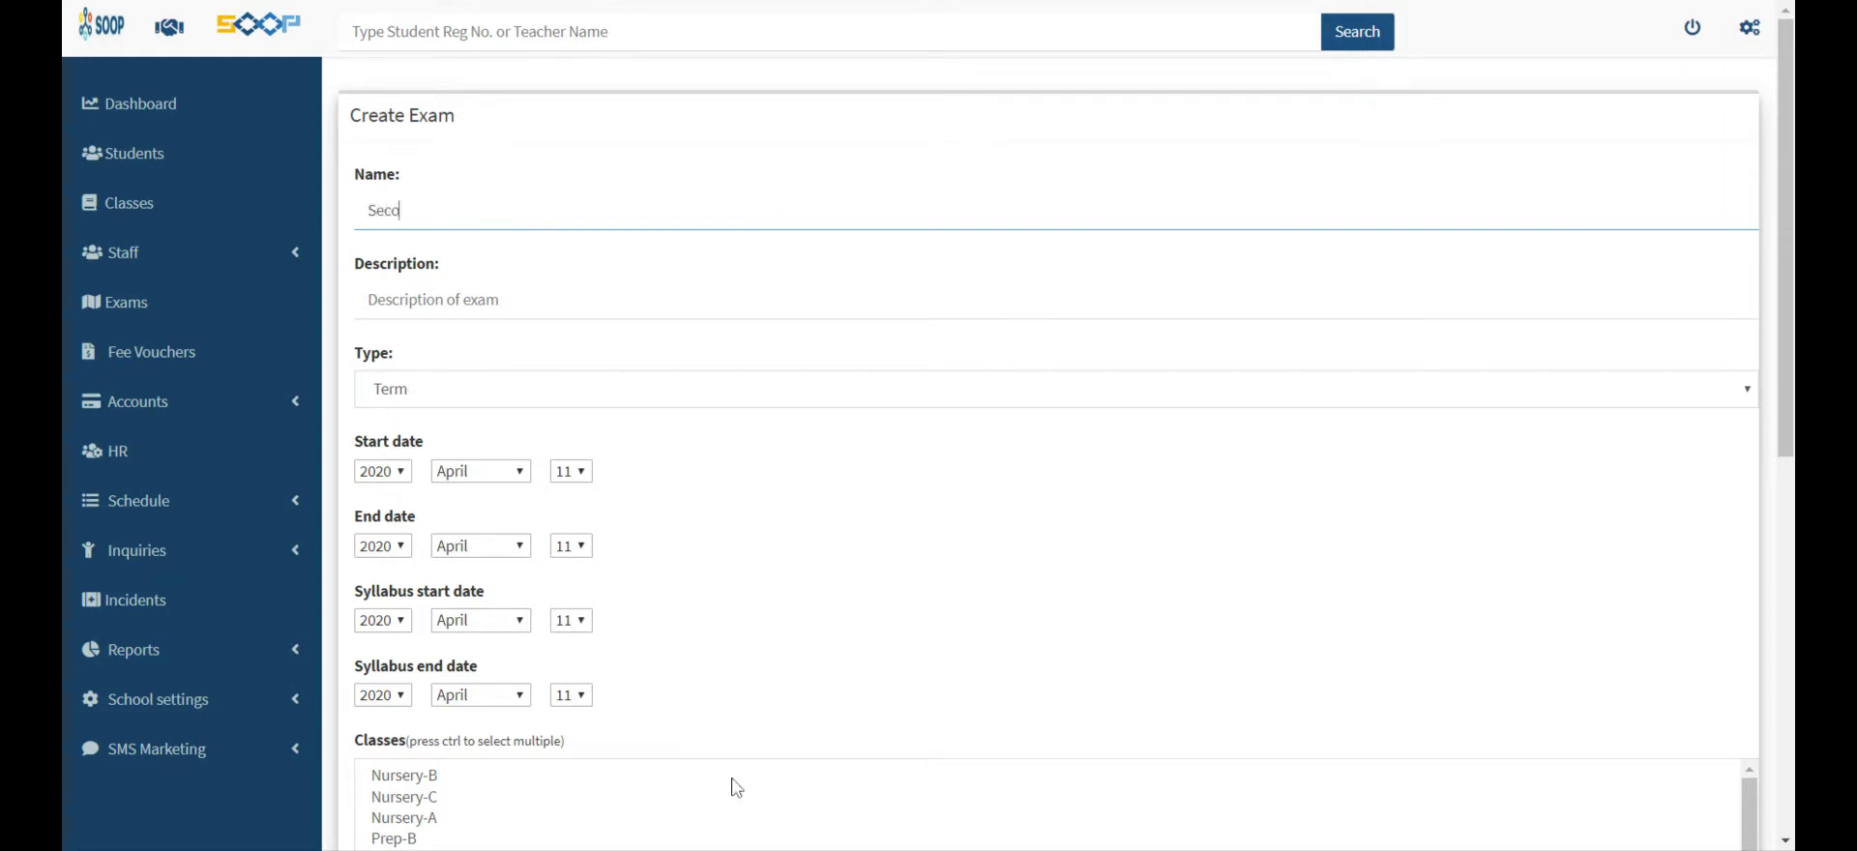
pyautogui.write('nd Term')
pyautogui.click(545, 303)
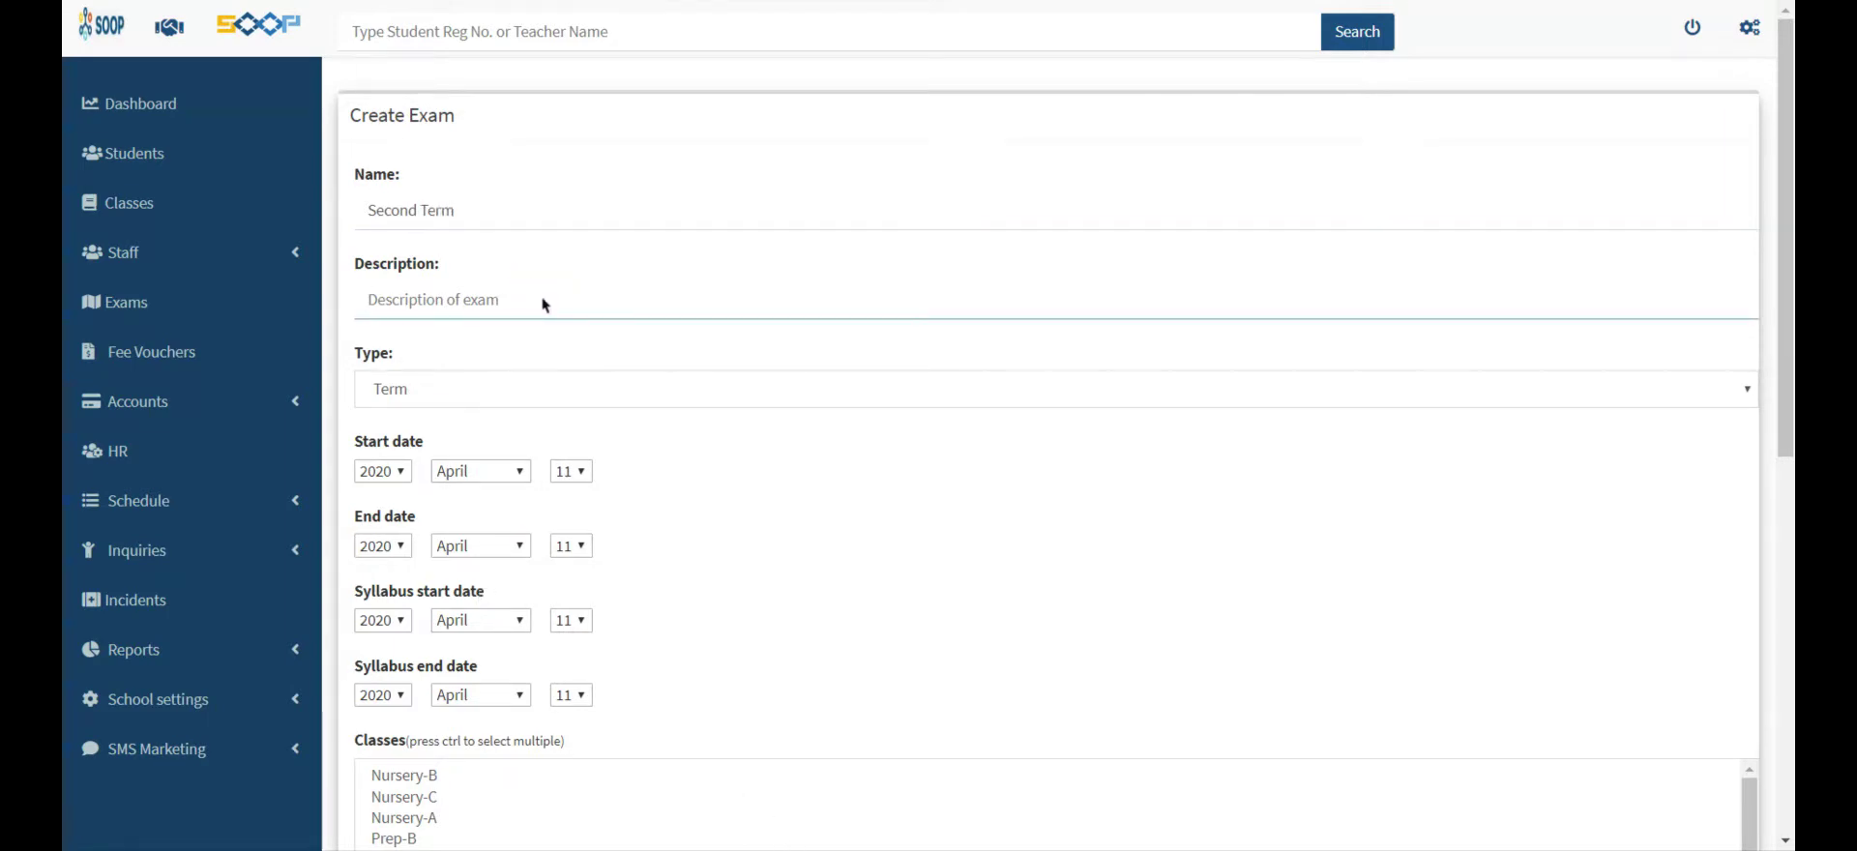
pyautogui.click(580, 402)
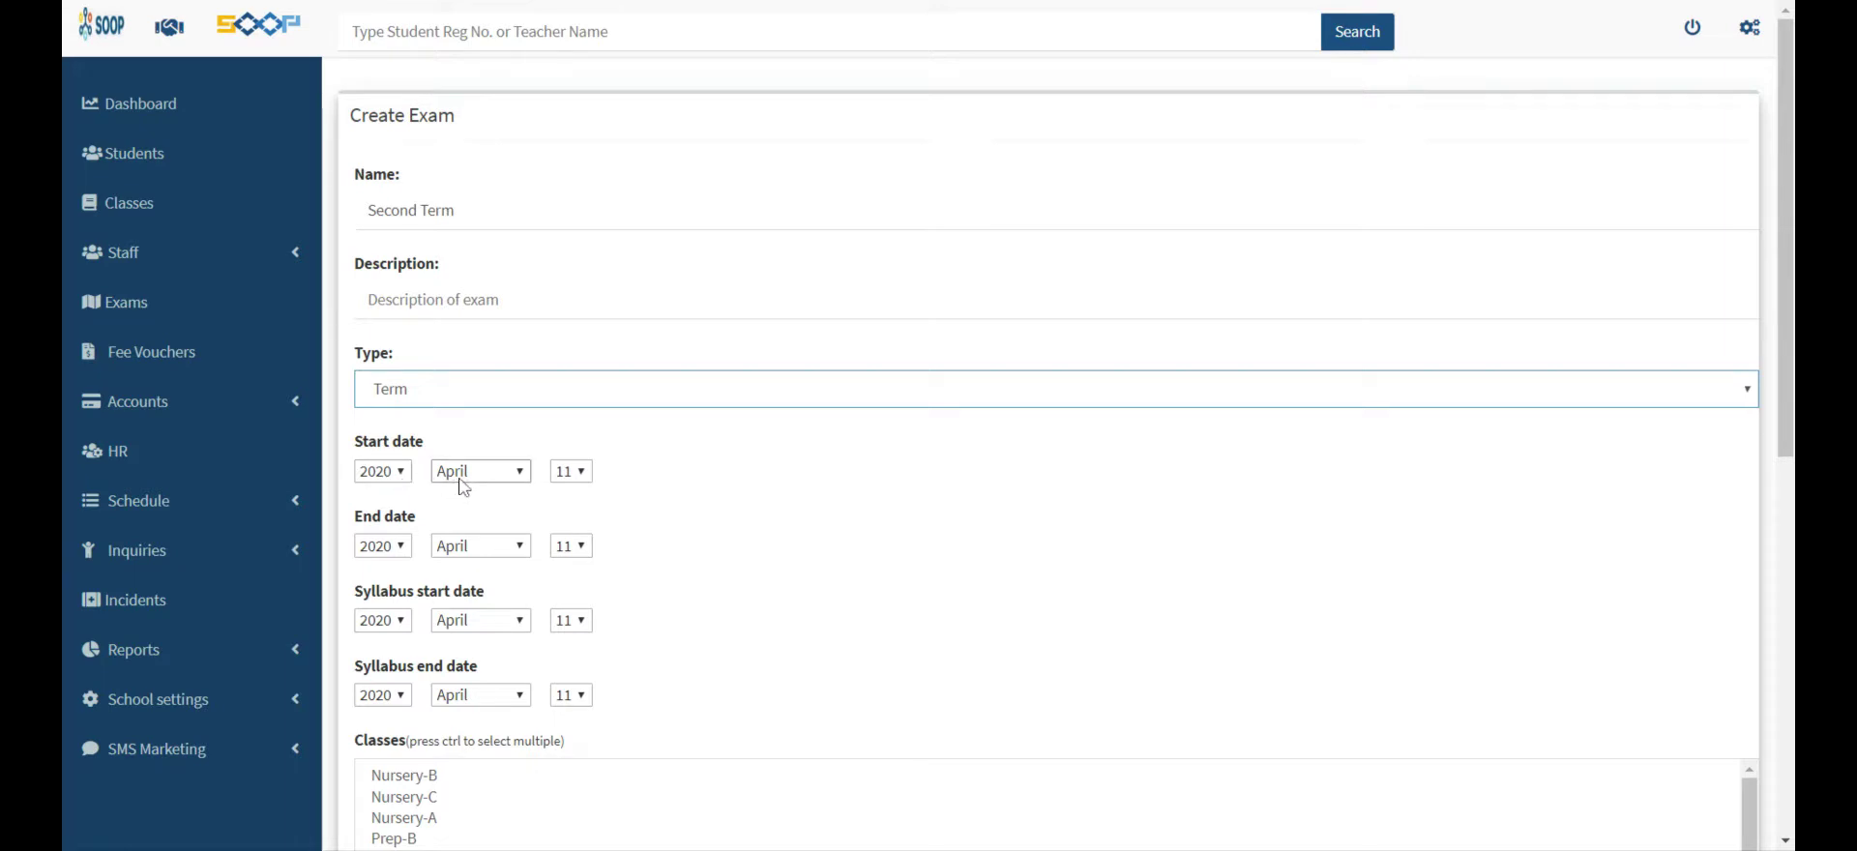
# Set the exam's start date to 15 April 2020 and its end date to 25 April 2020
pyautogui.click(581, 474)
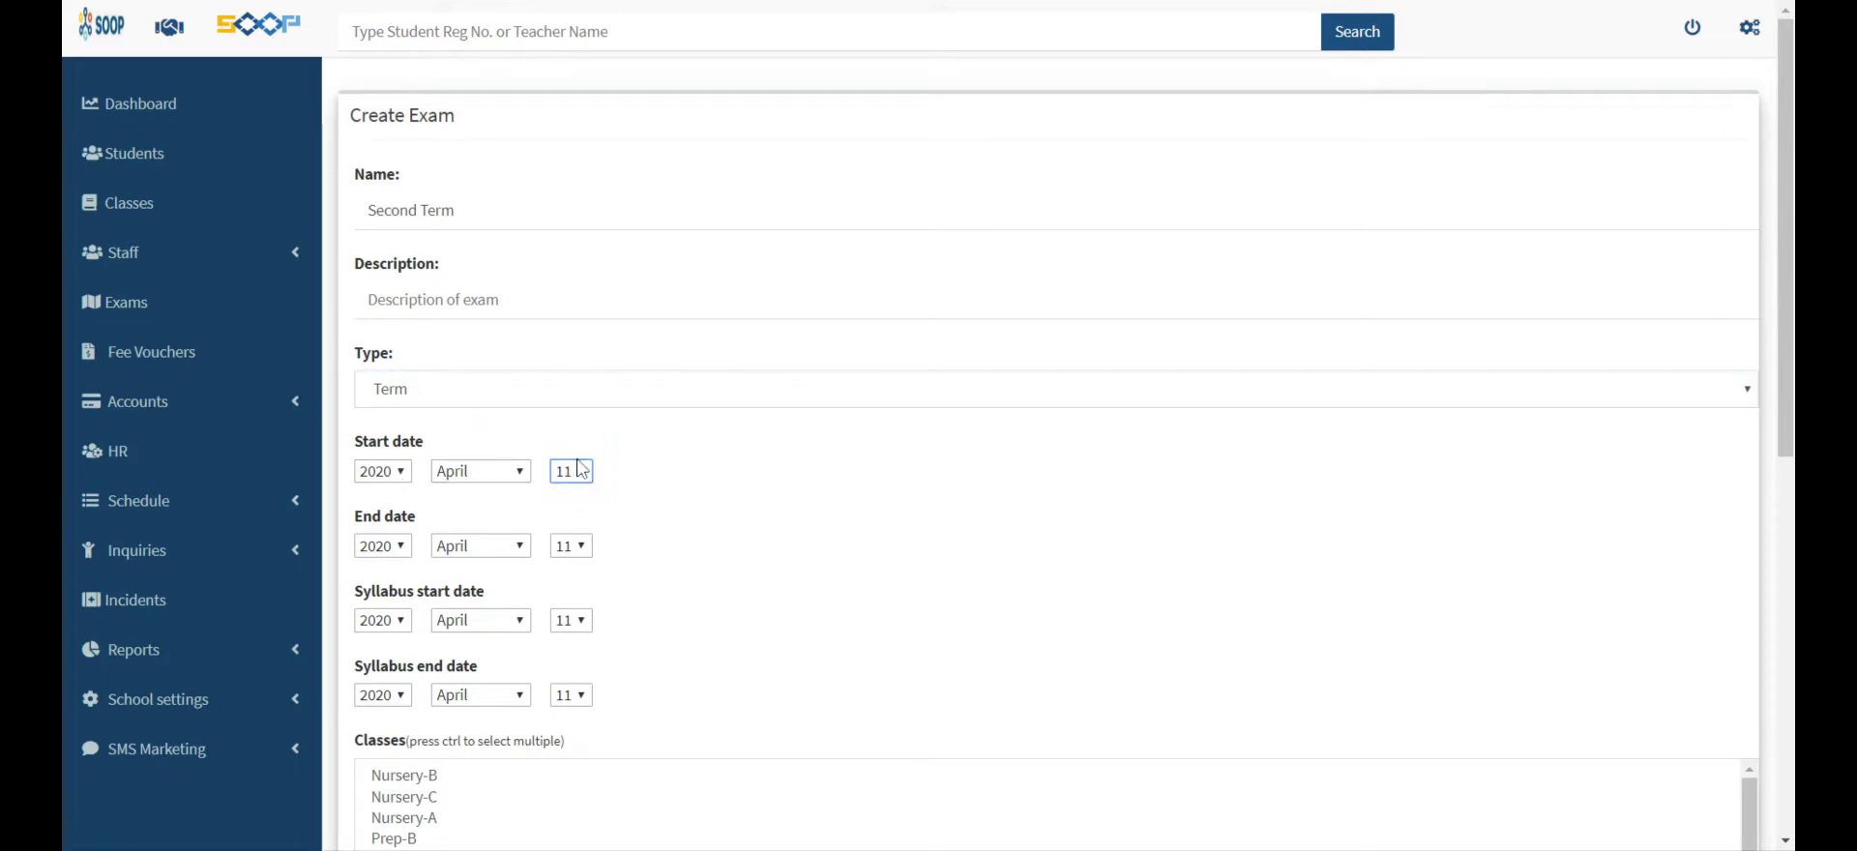
pyautogui.write('15')
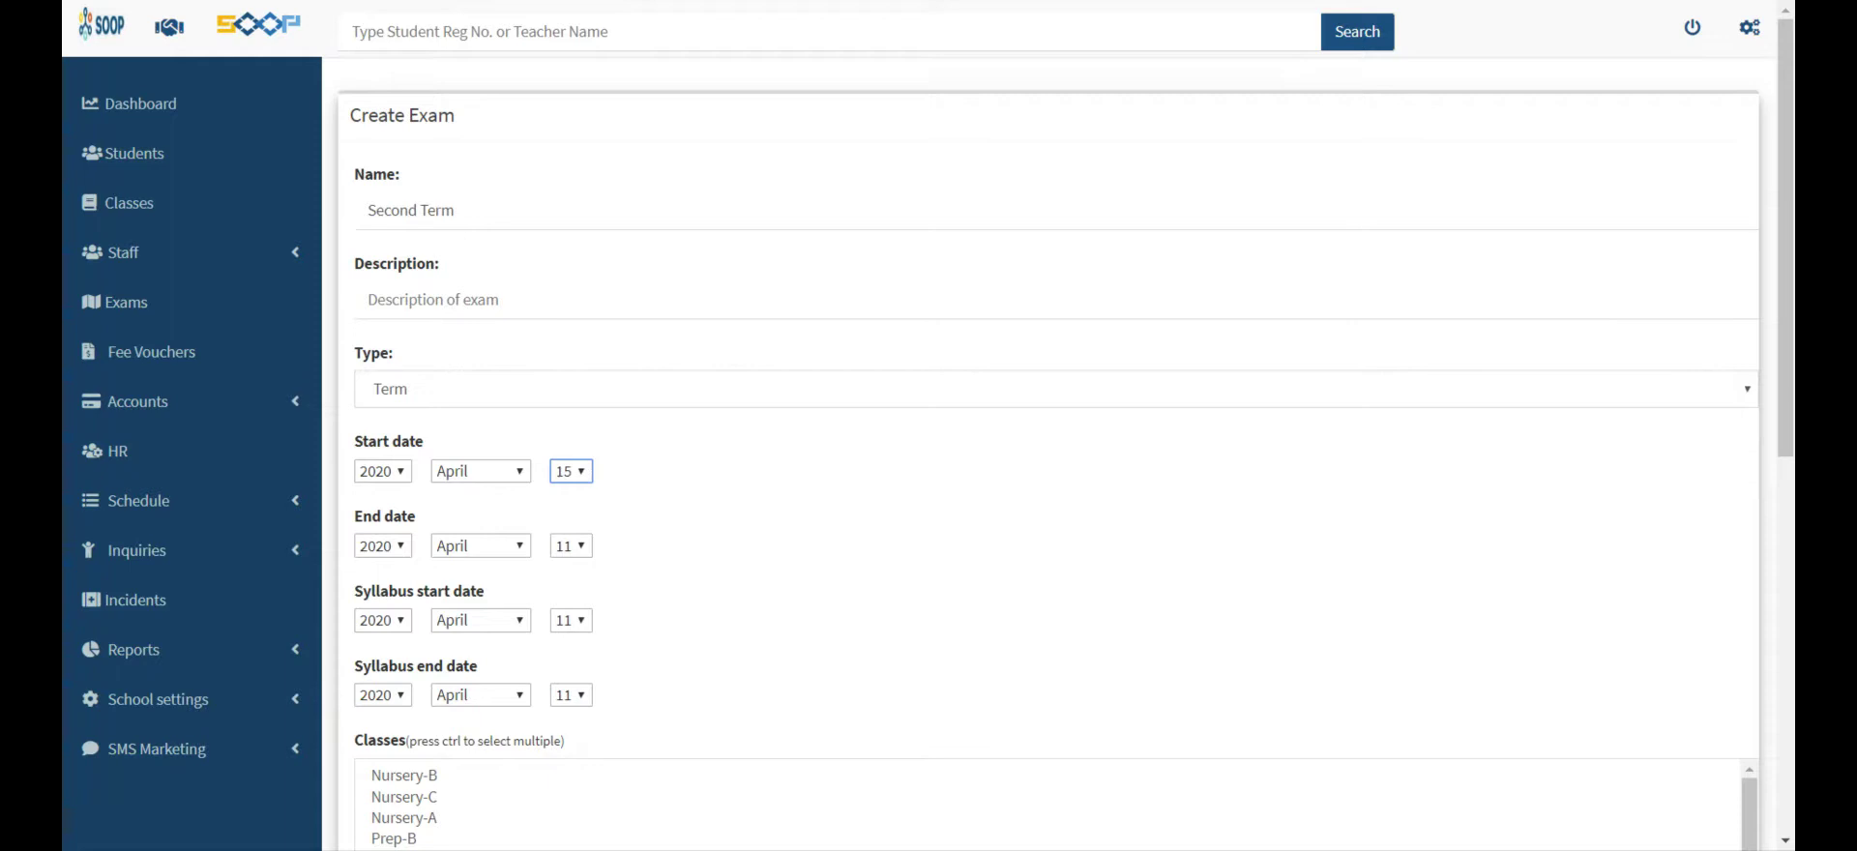
pyautogui.click(572, 547)
pyautogui.write('25')
pyautogui.scroll(-1, 696, 530)
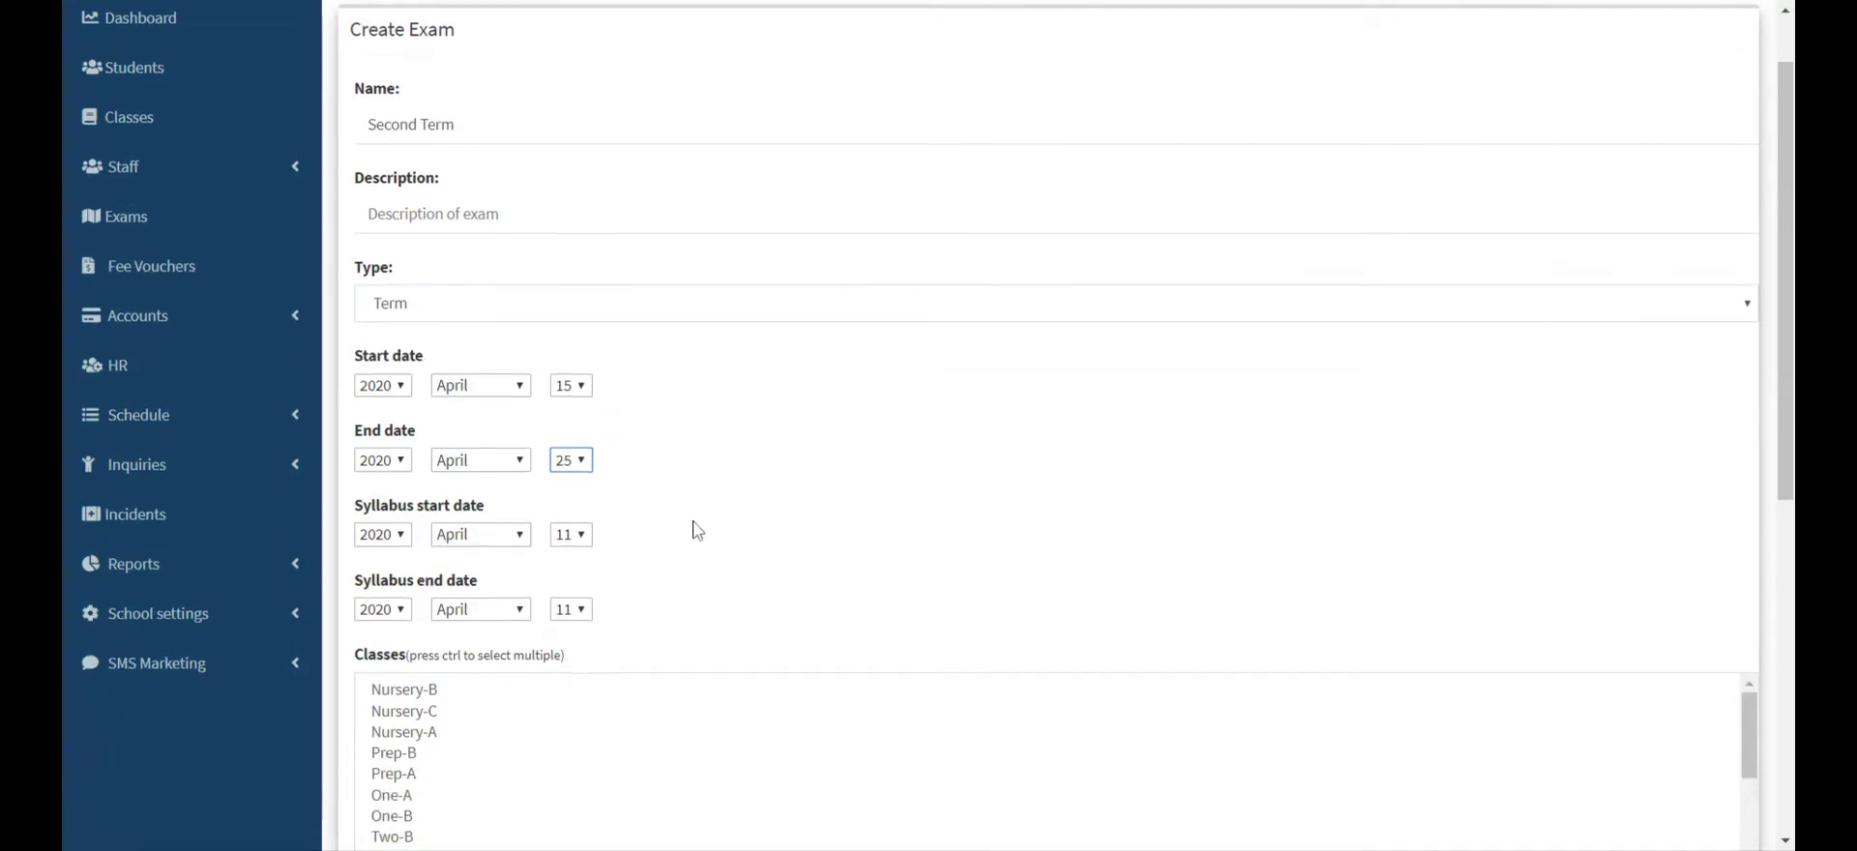
pyautogui.click(694, 524)
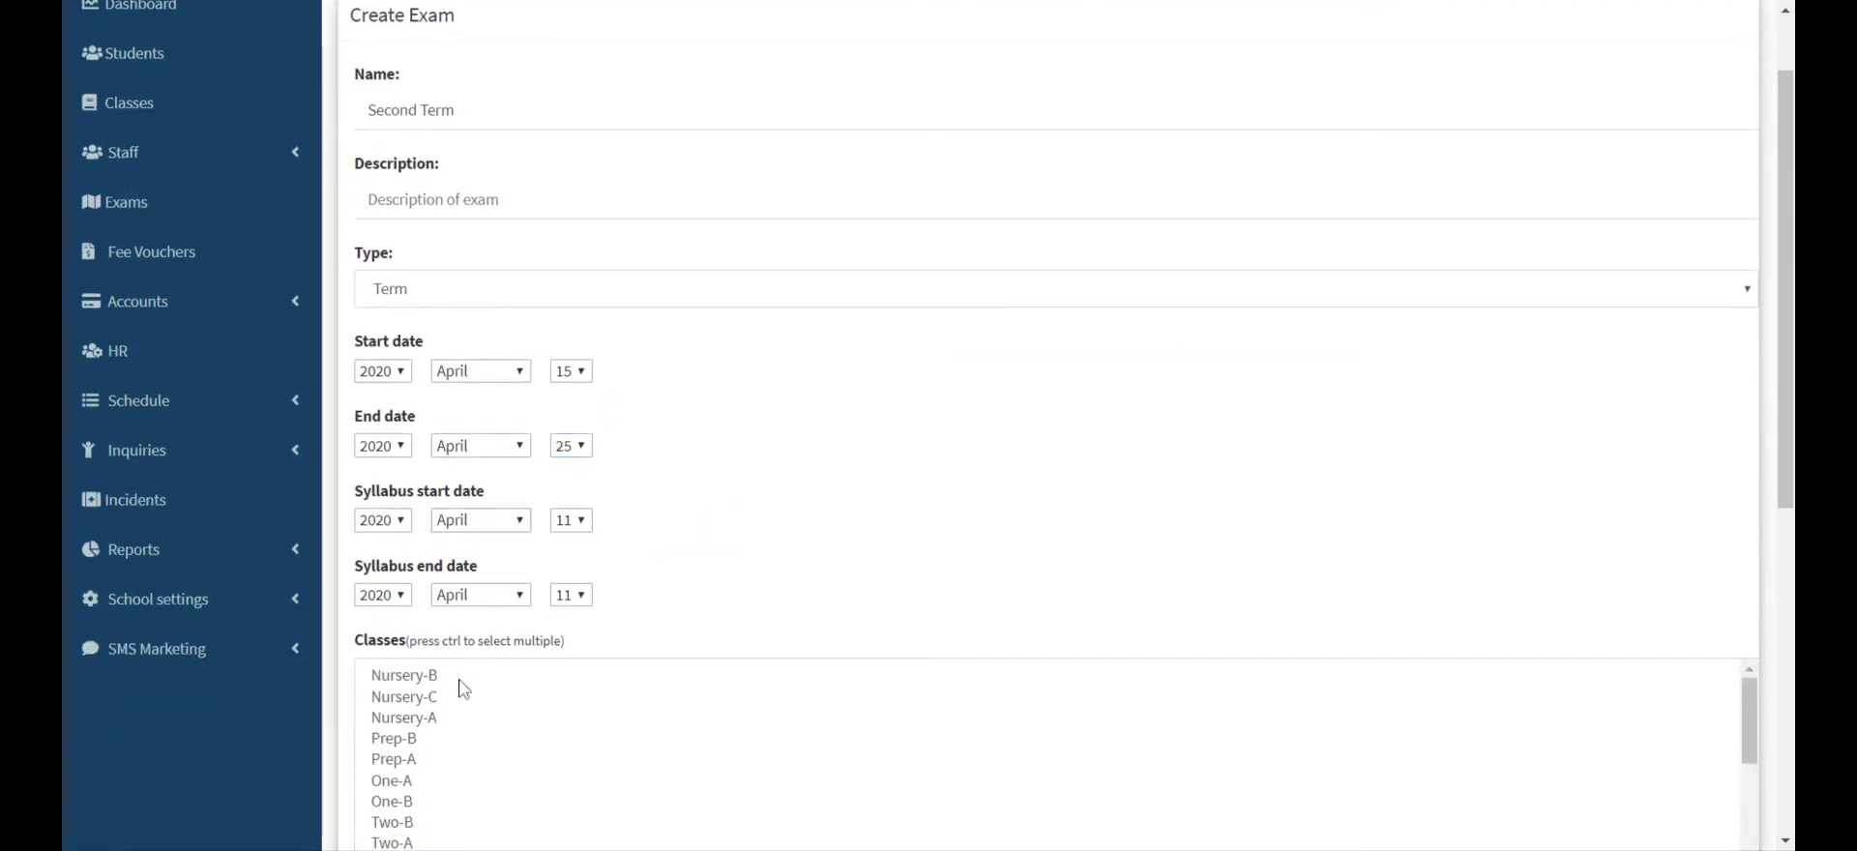
# Select classes Nursery-C, Nursery-A, Prep-B, Prep-A, One-A, One-B, Two-B, Two-A and Three-B for the exam and create it
pyautogui.scroll(-2, 463, 688)
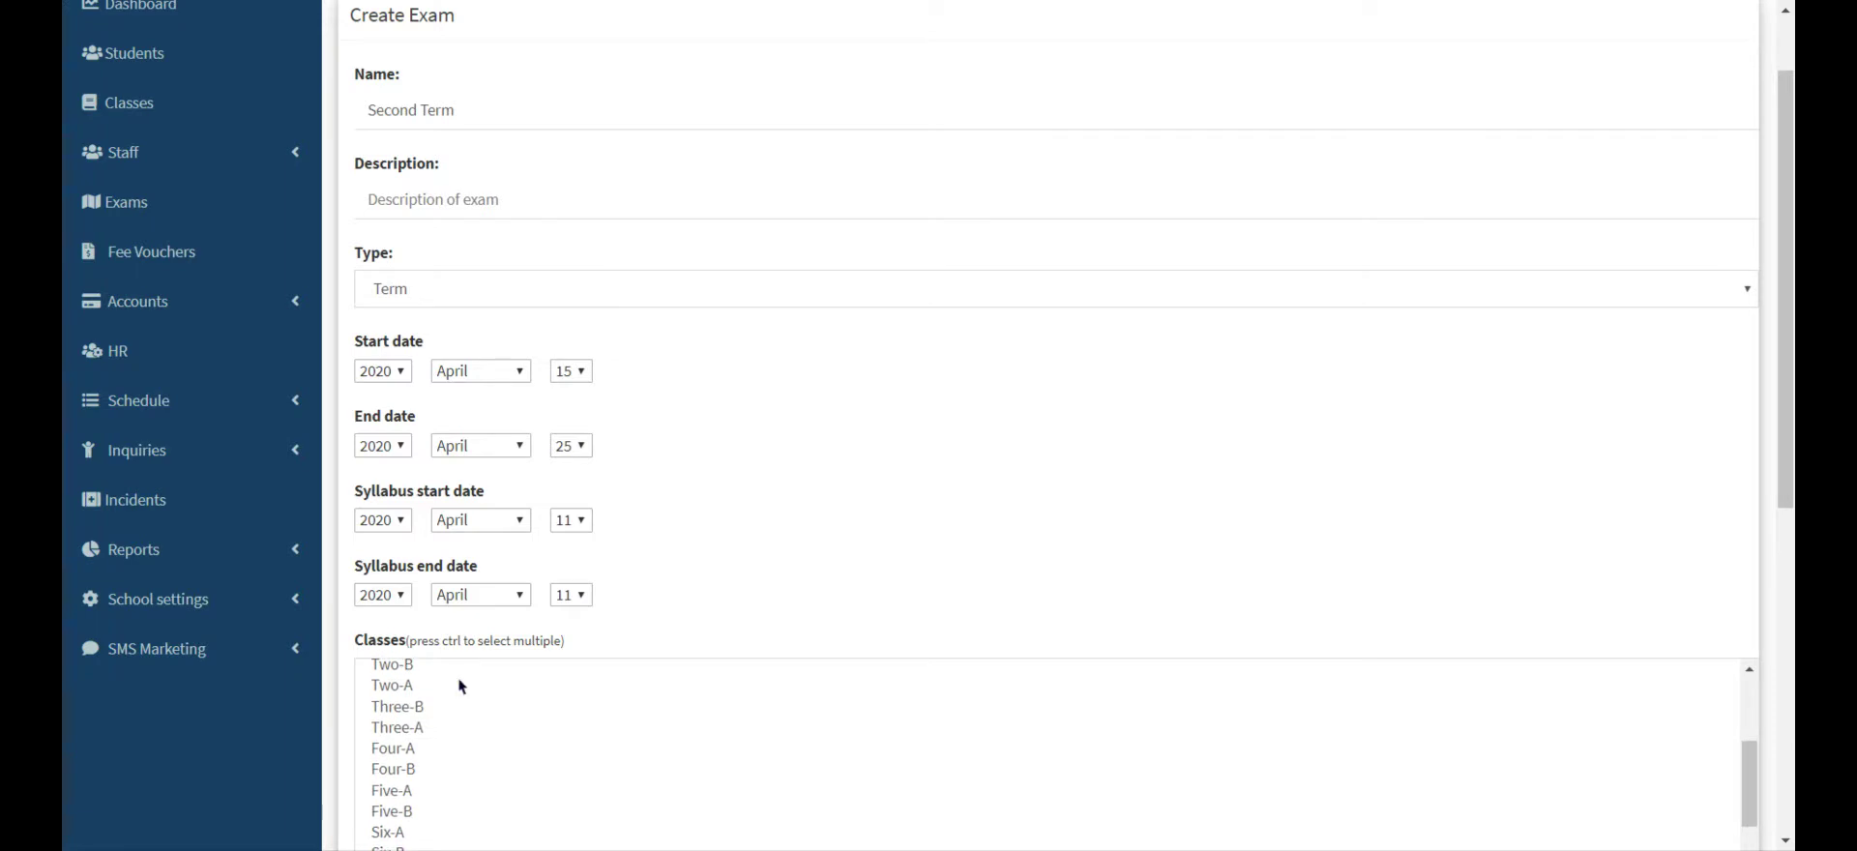
pyautogui.scroll(-3, 775, 506)
pyautogui.scroll(2, 655, 466)
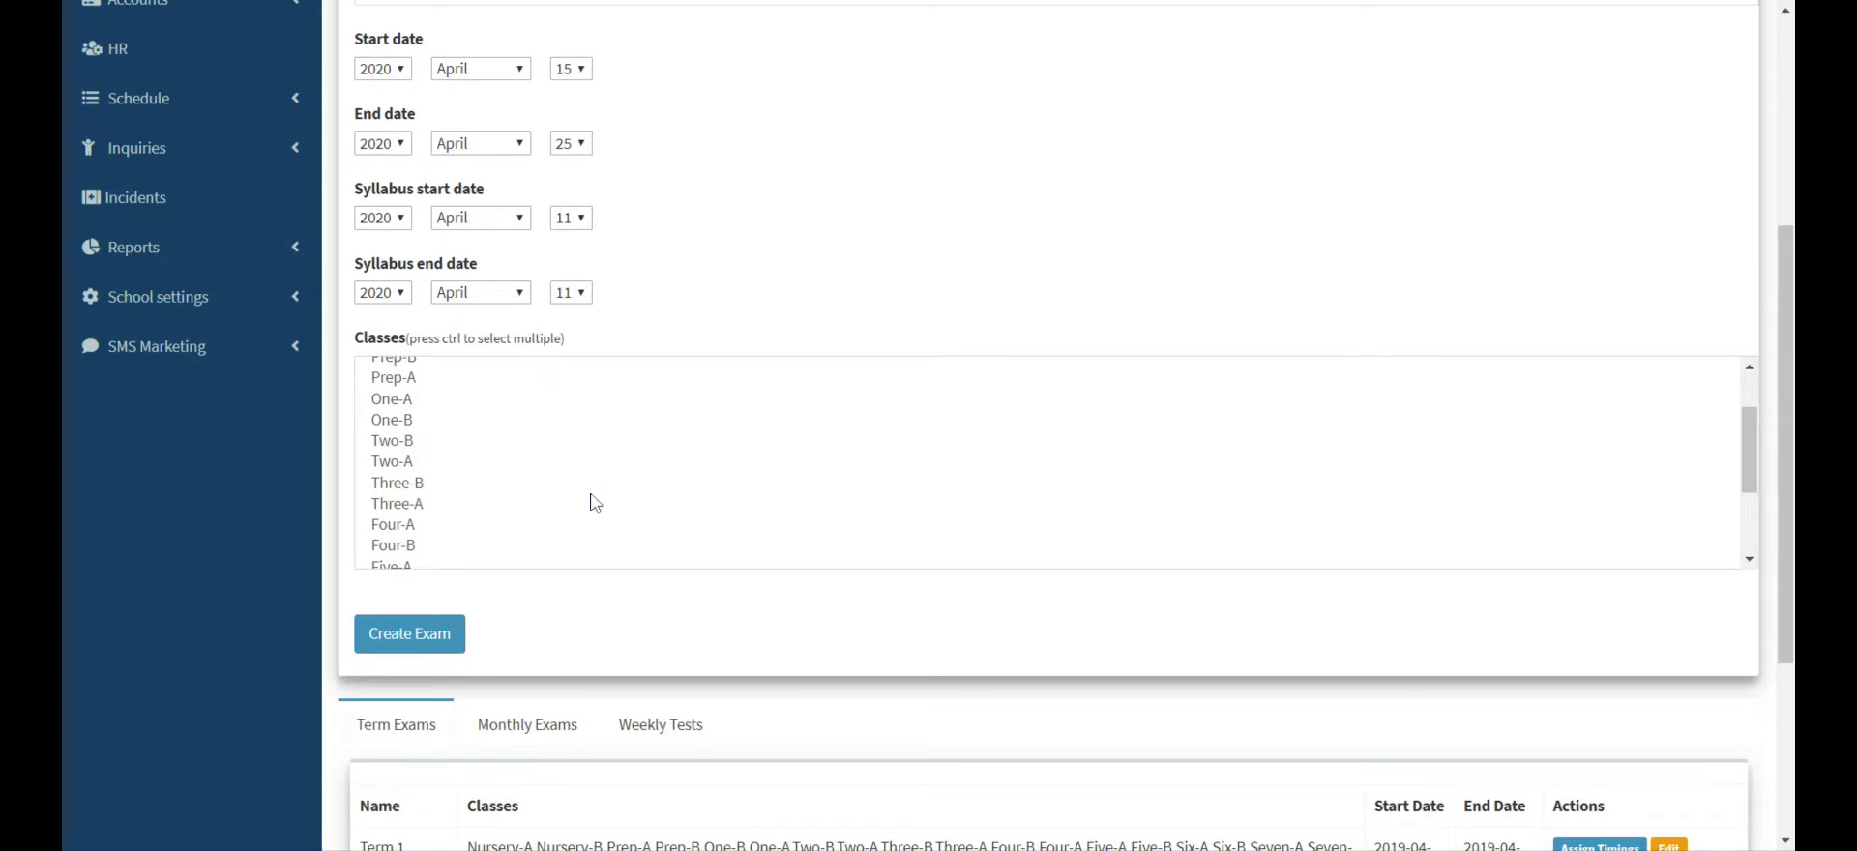
pyautogui.scroll(2, 592, 500)
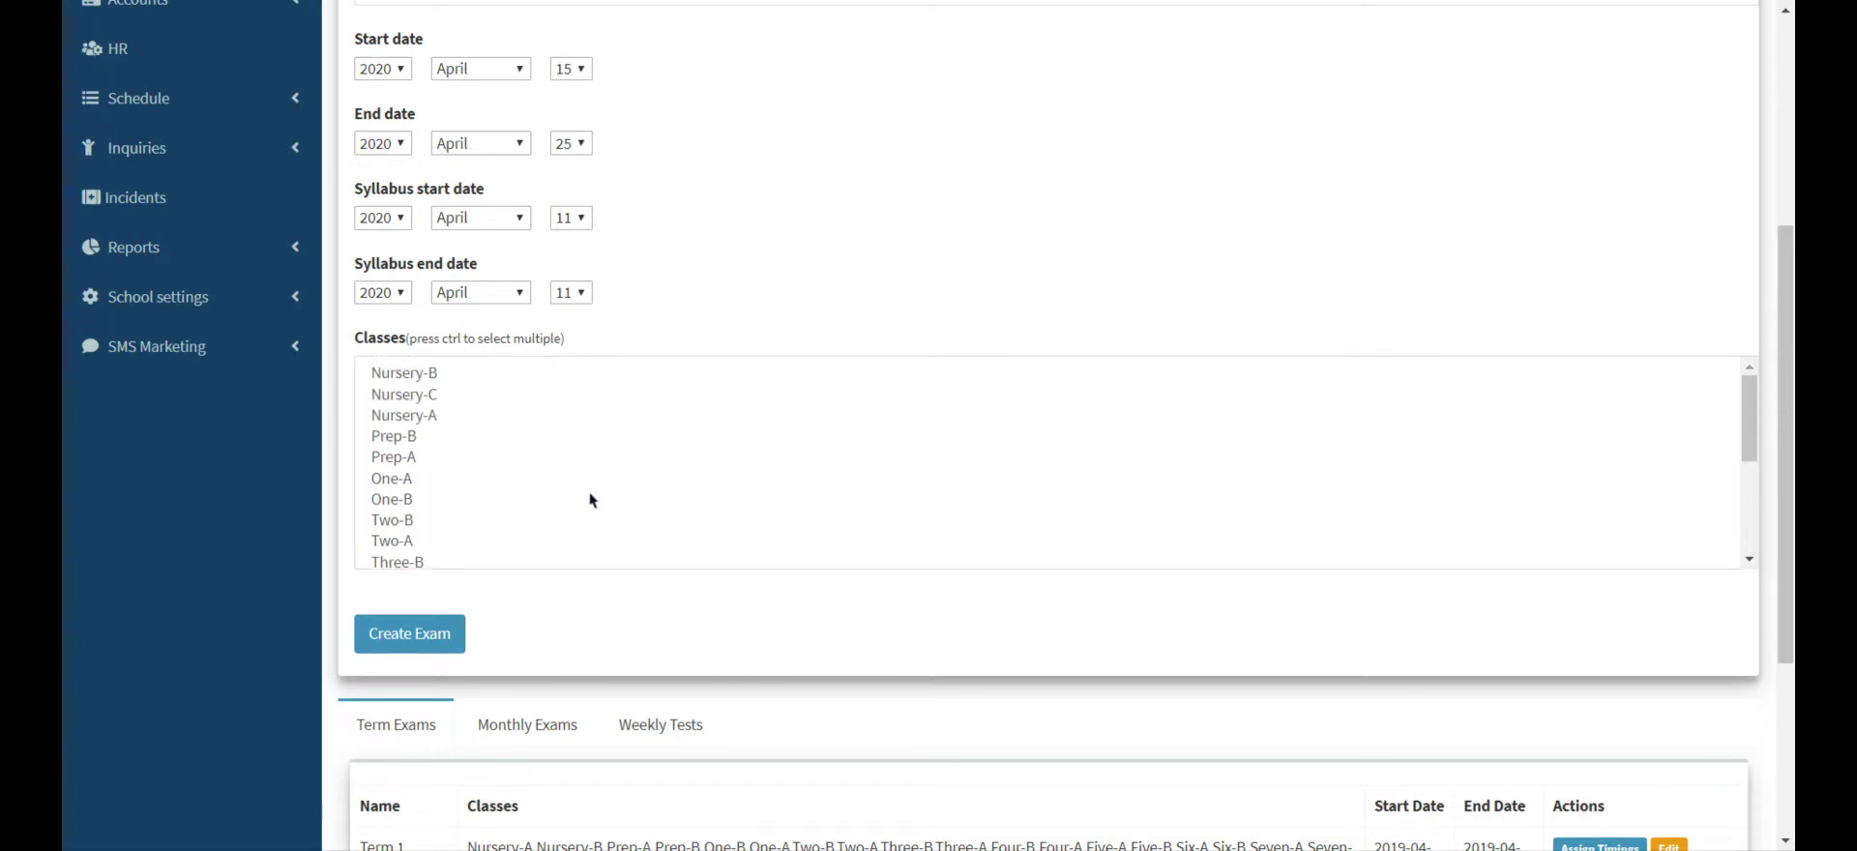
pyautogui.click(613, 396)
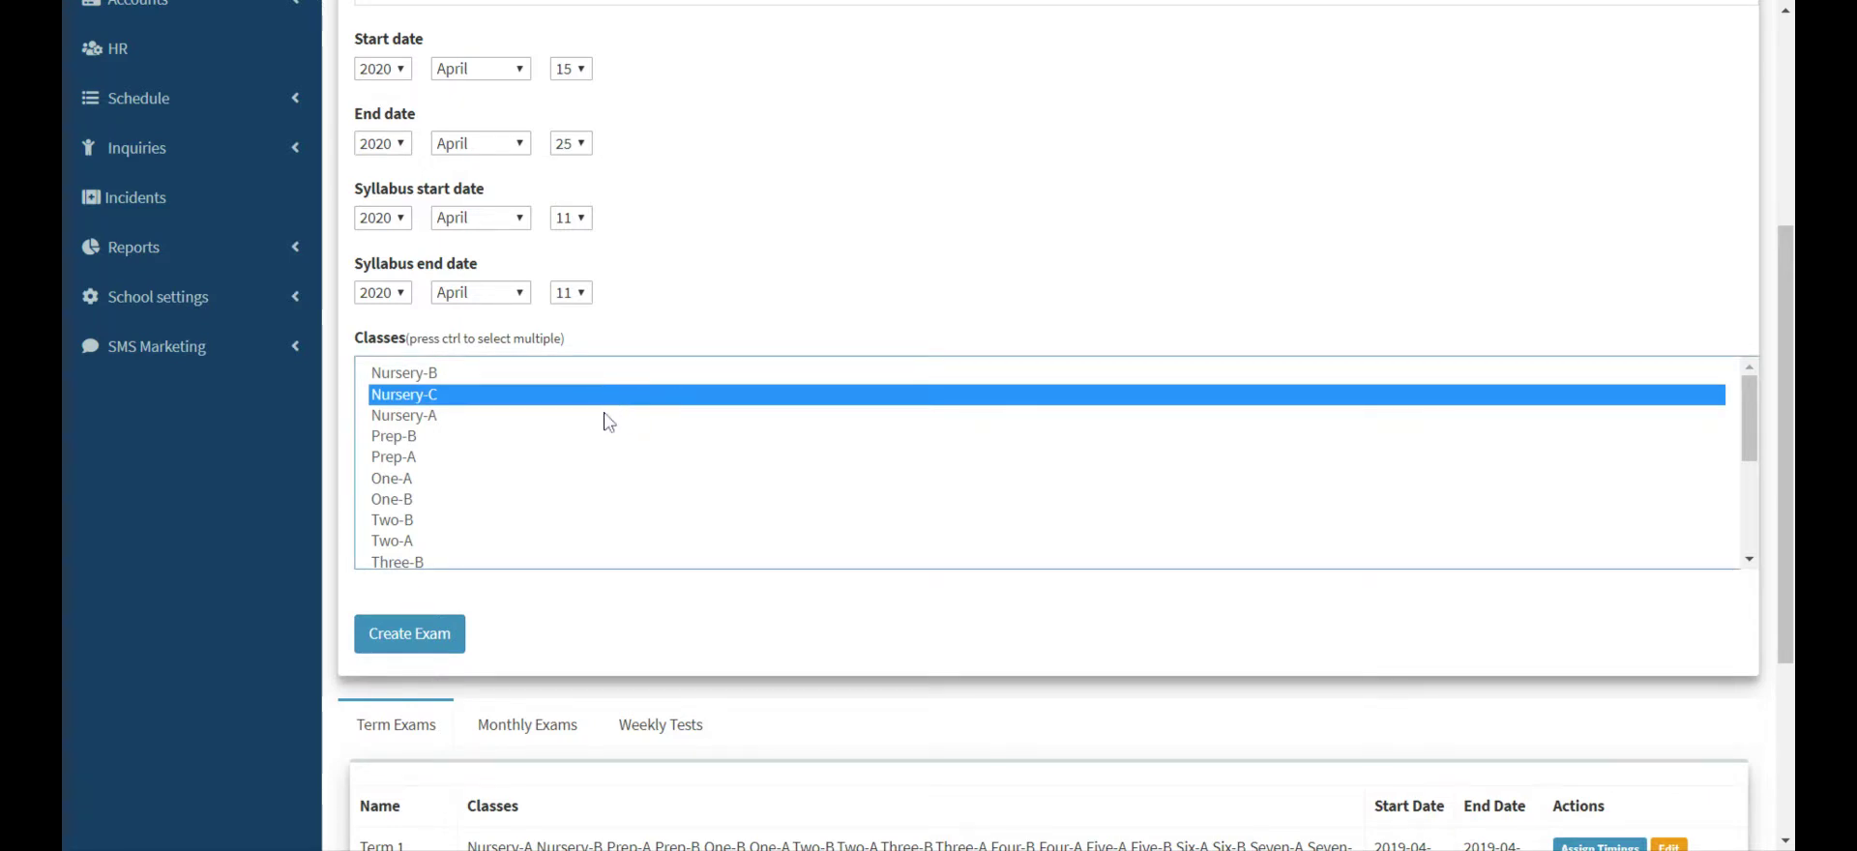
pyautogui.keyDown('ctrl'); pyautogui.click(607, 418); pyautogui.keyUp('ctrl')
pyautogui.keyDown('ctrl'); pyautogui.click(603, 438); pyautogui.keyUp('ctrl')
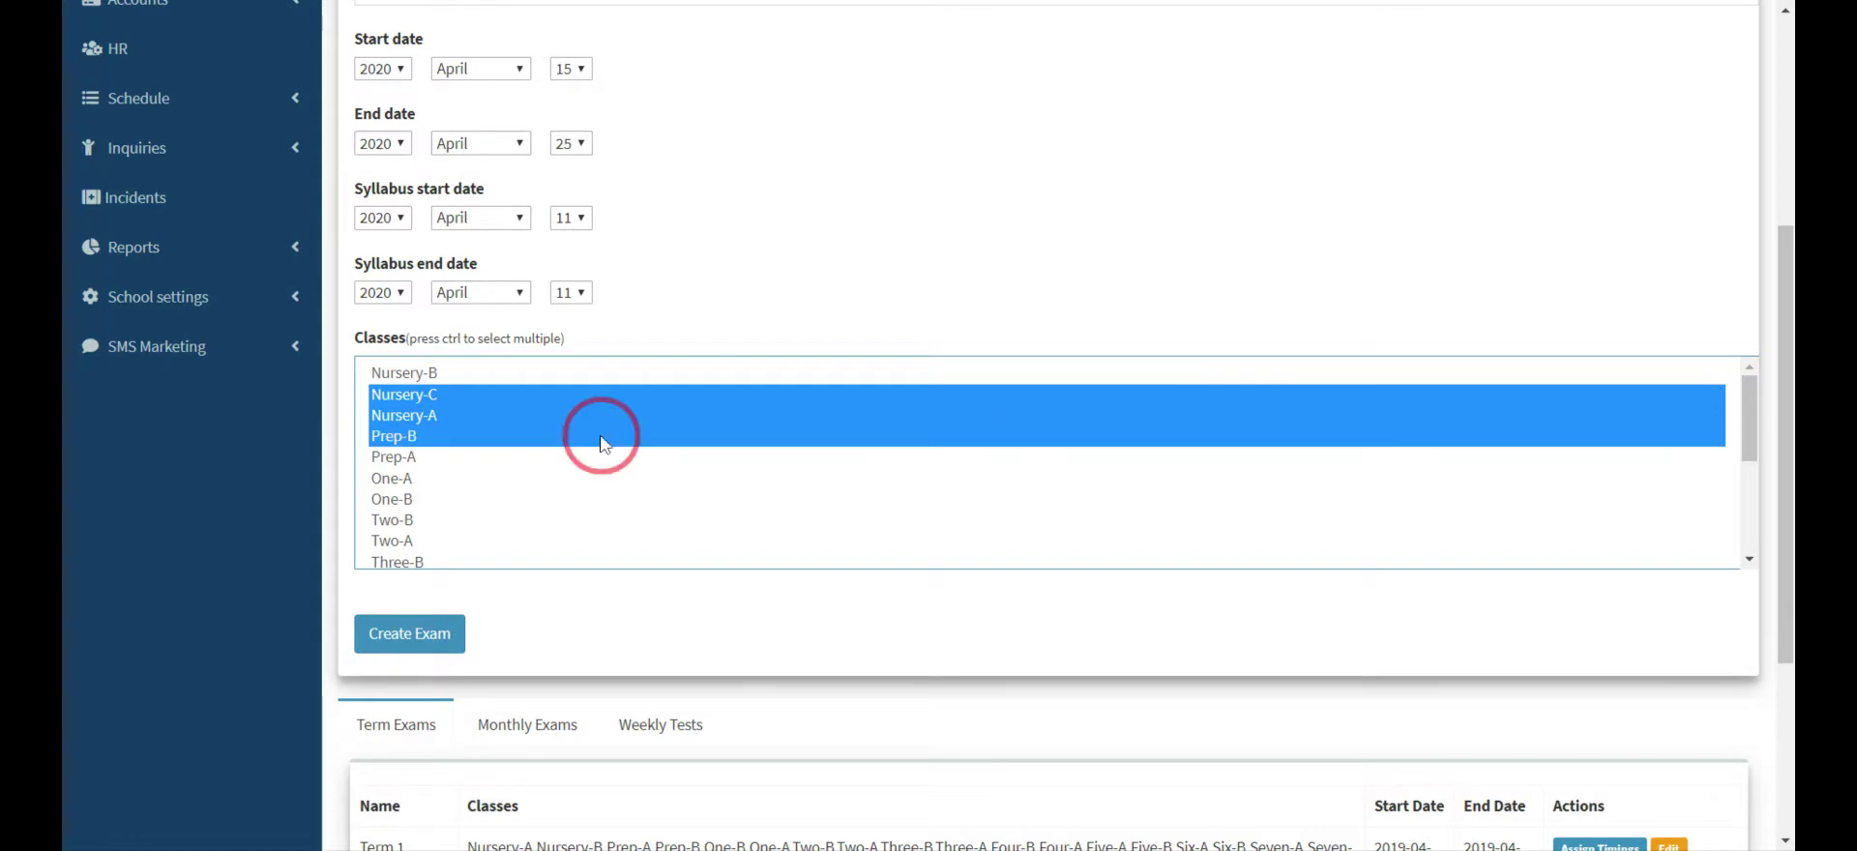
pyautogui.keyDown('ctrl'); pyautogui.click(603, 457); pyautogui.keyUp('ctrl')
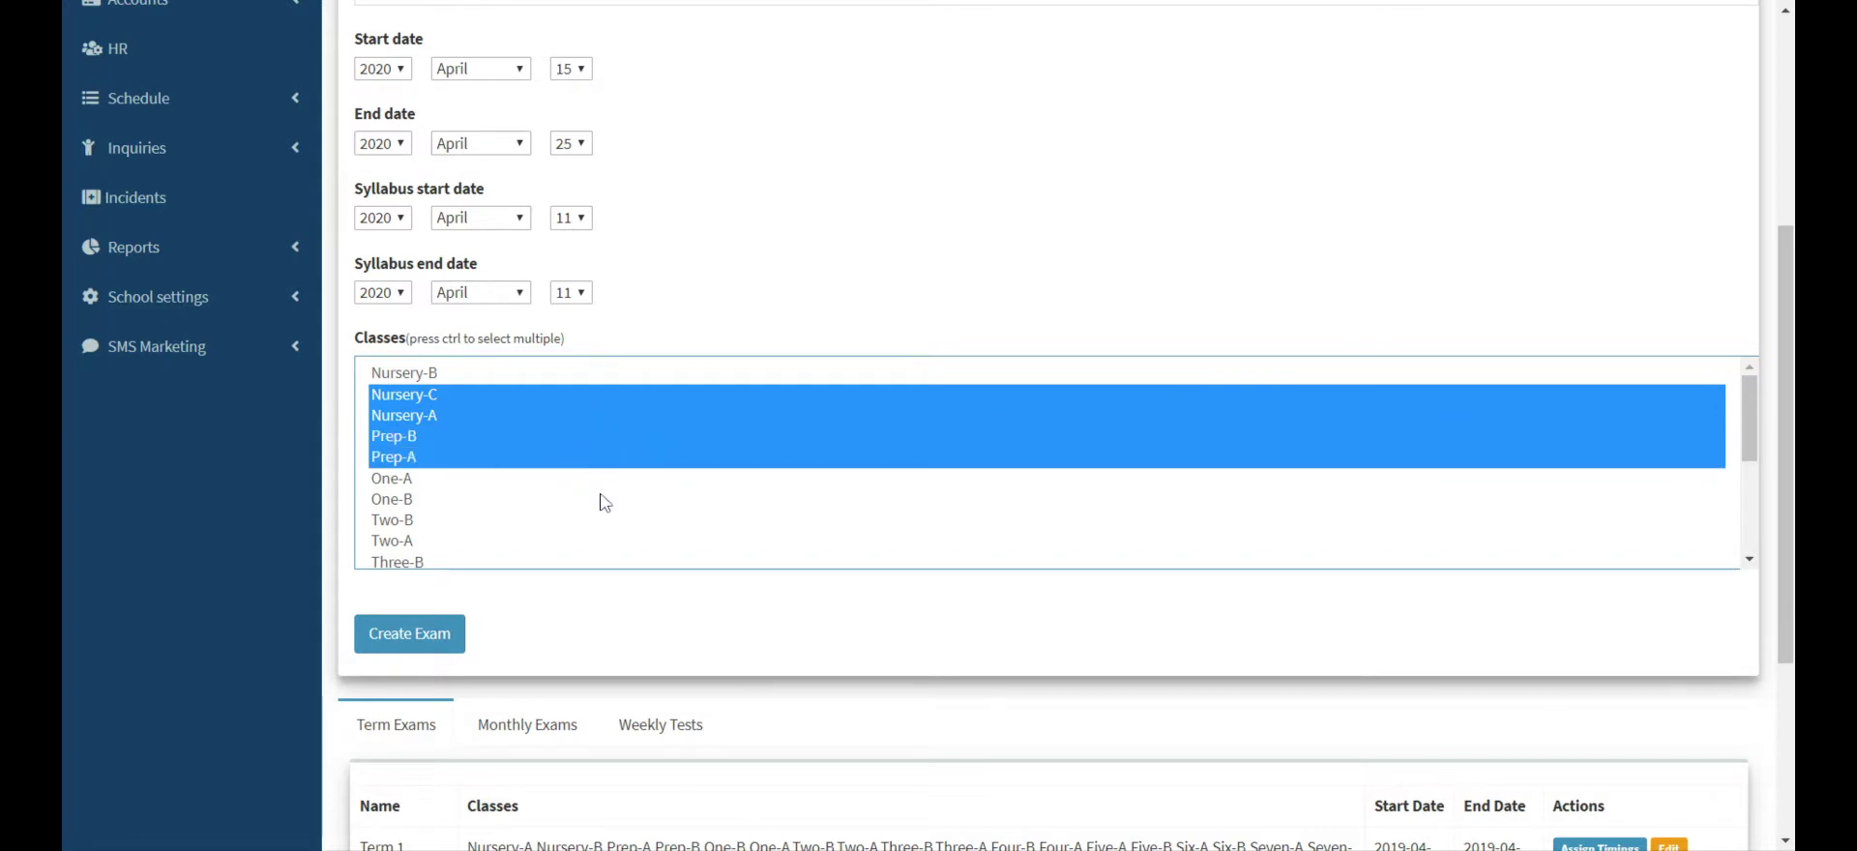
pyautogui.keyDown('ctrl'); pyautogui.click(603, 500); pyautogui.keyUp('ctrl')
pyautogui.keyDown('ctrl'); pyautogui.click(596, 477); pyautogui.keyUp('ctrl')
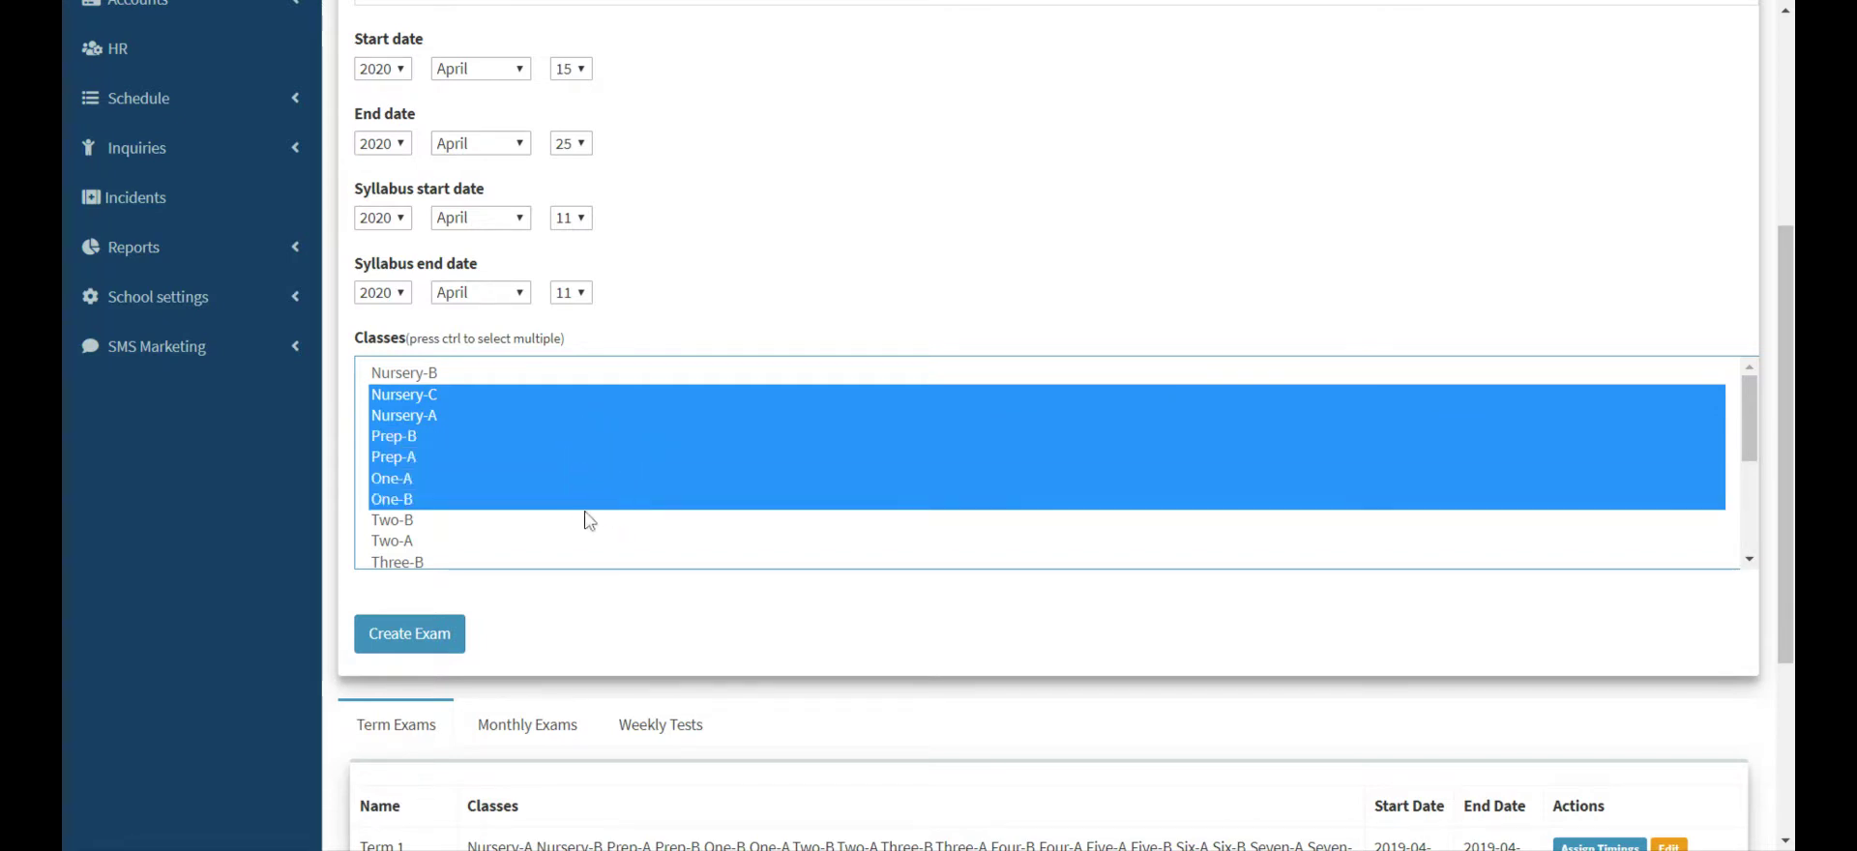
pyautogui.keyDown('ctrl'); pyautogui.click(584, 527); pyautogui.keyUp('ctrl')
pyautogui.keyDown('ctrl'); pyautogui.click(581, 542); pyautogui.keyUp('ctrl')
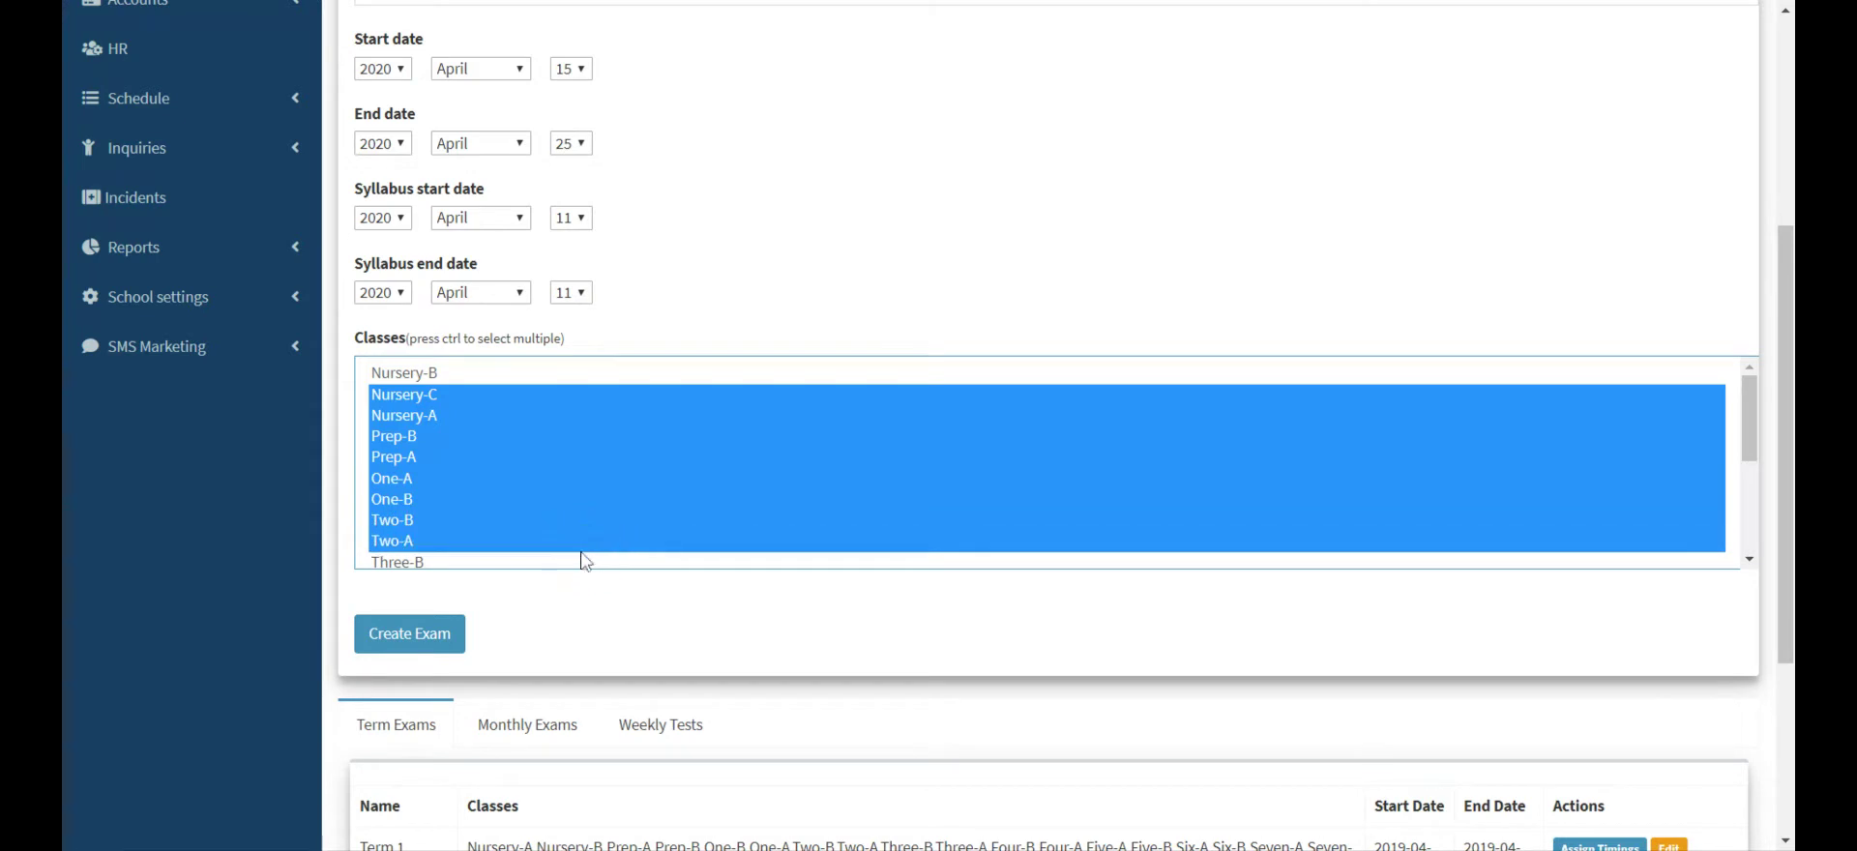
pyautogui.keyDown('ctrl'); pyautogui.click(580, 564); pyautogui.keyUp('ctrl')
pyautogui.scroll(-1, 600, 566)
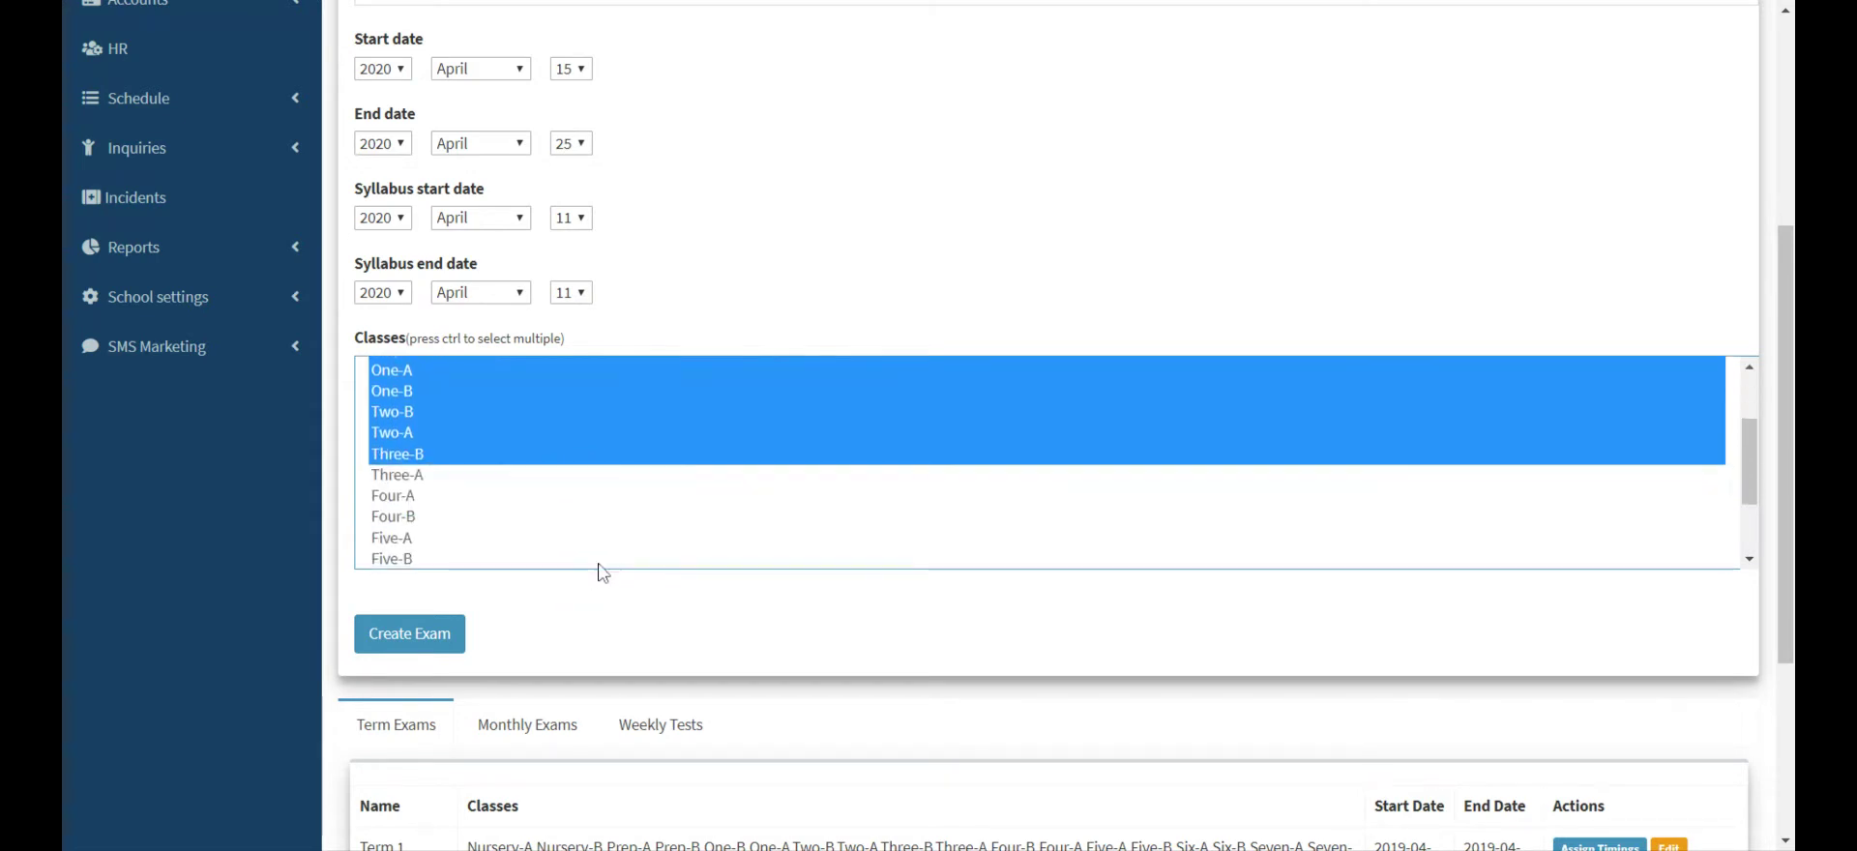
pyautogui.click(407, 651)
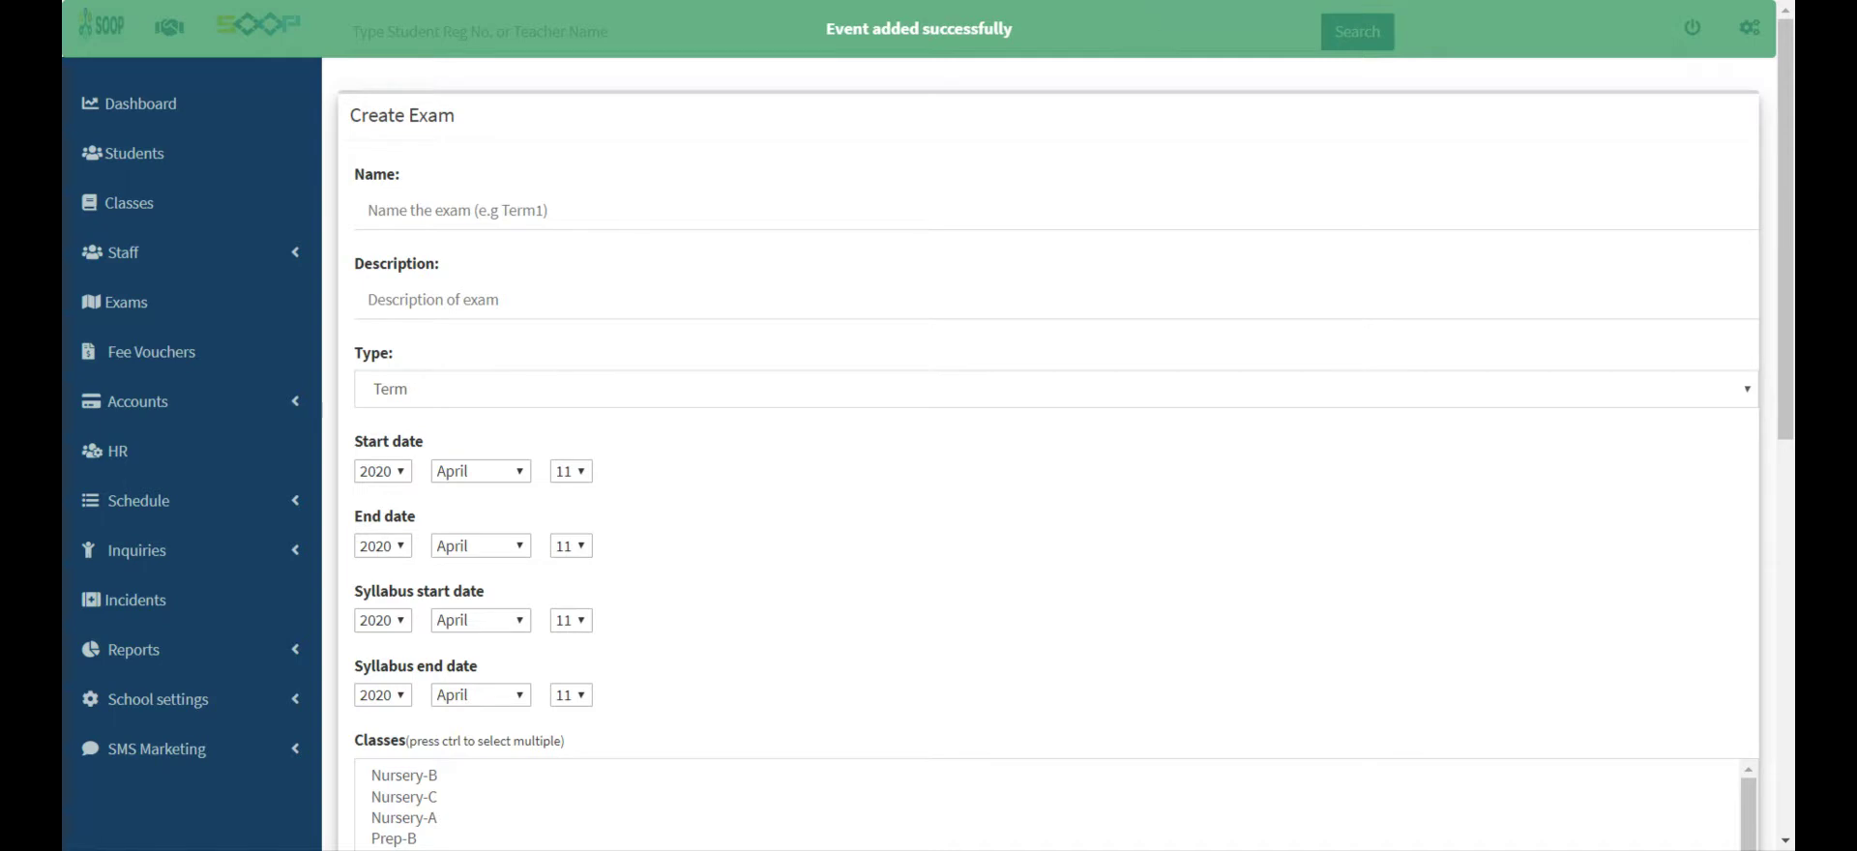
# Examine the Second Term entry among the term exams, and look through the lists of monthly exams and weekly tests
pyautogui.scroll(-8, 848, 397)
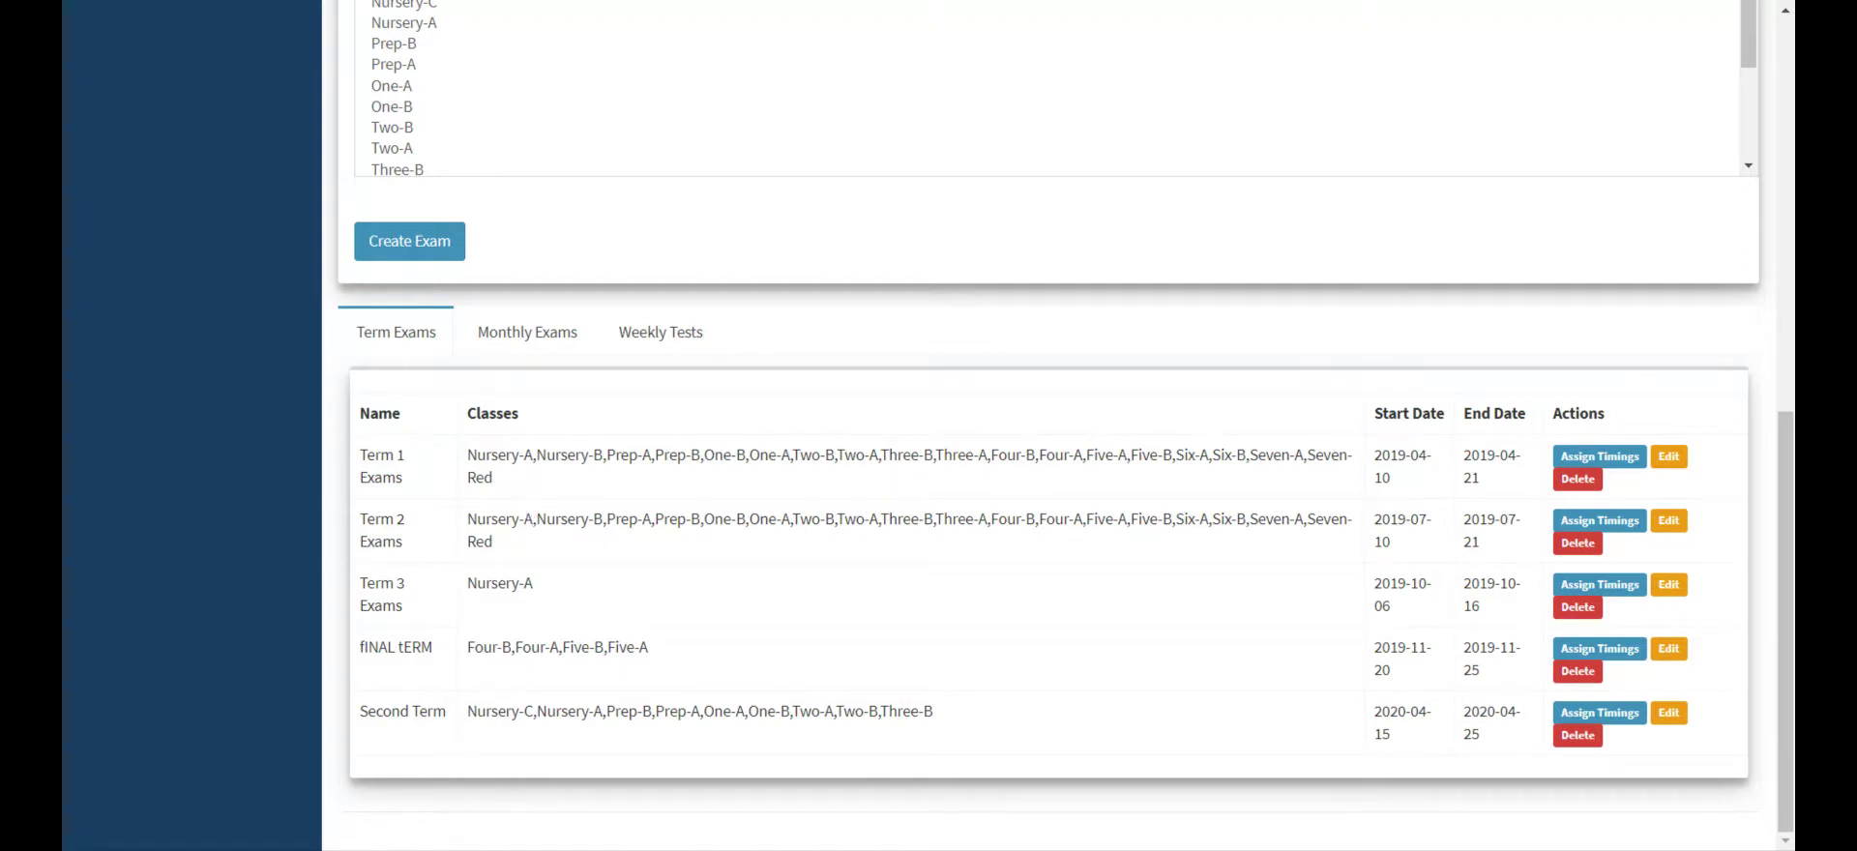
pyautogui.doubleClick(411, 704)
pyautogui.moveTo(412, 701); pyautogui.dragTo(948, 742)
pyautogui.click(949, 742)
pyautogui.click(525, 336)
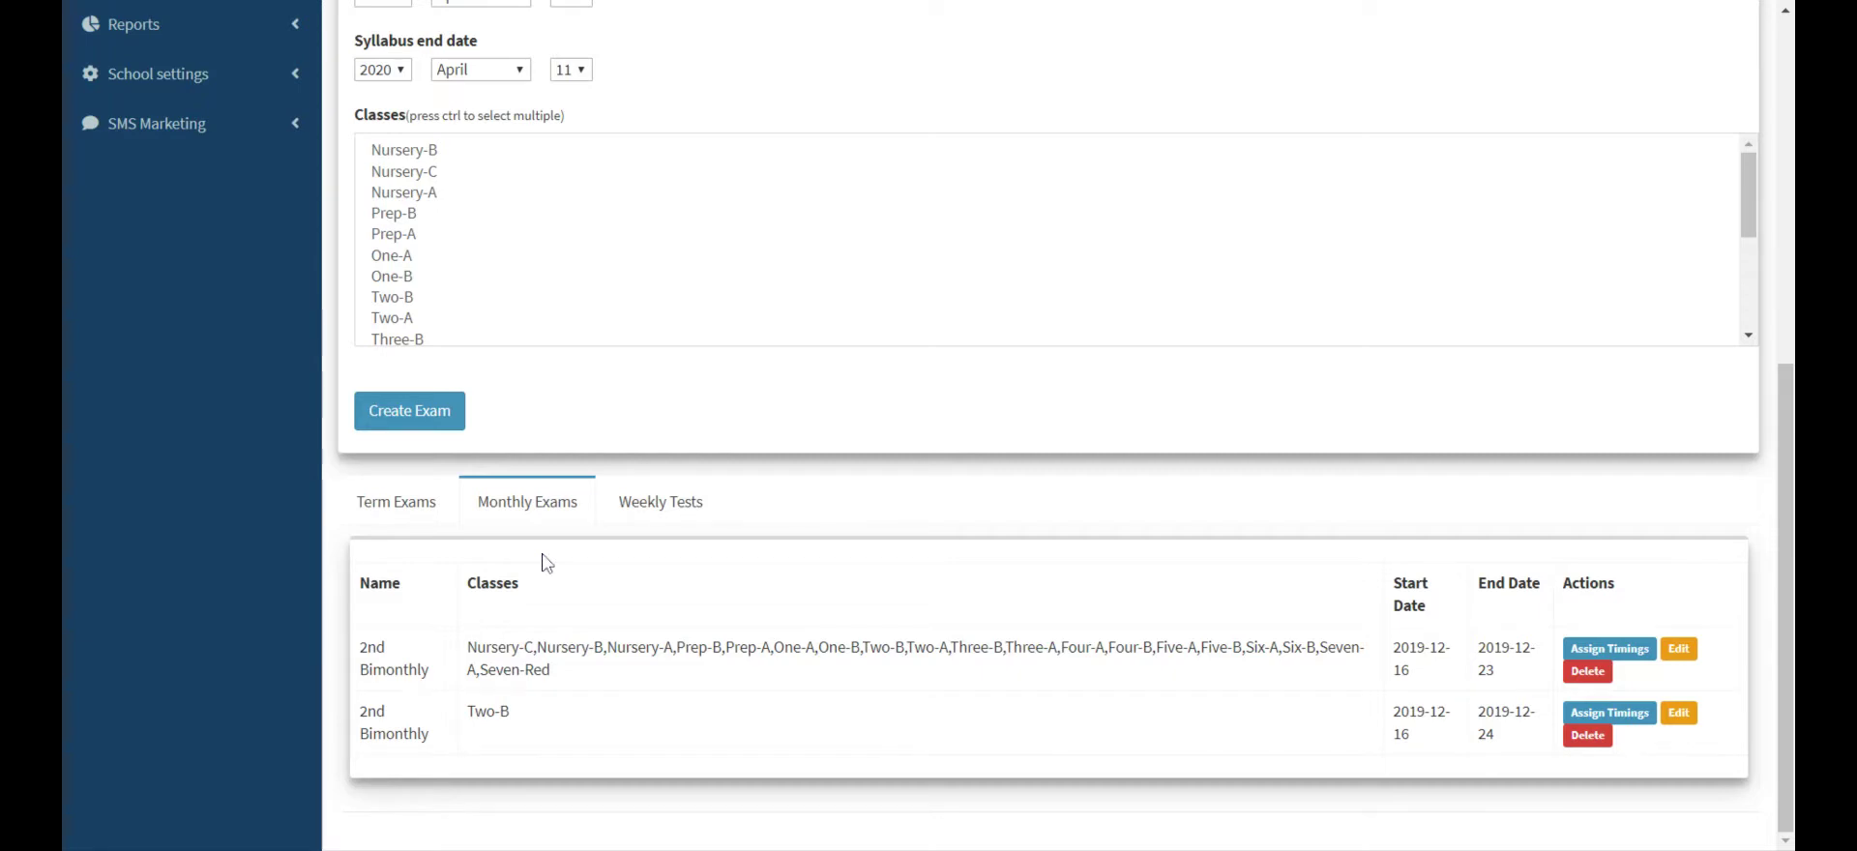
pyautogui.click(682, 506)
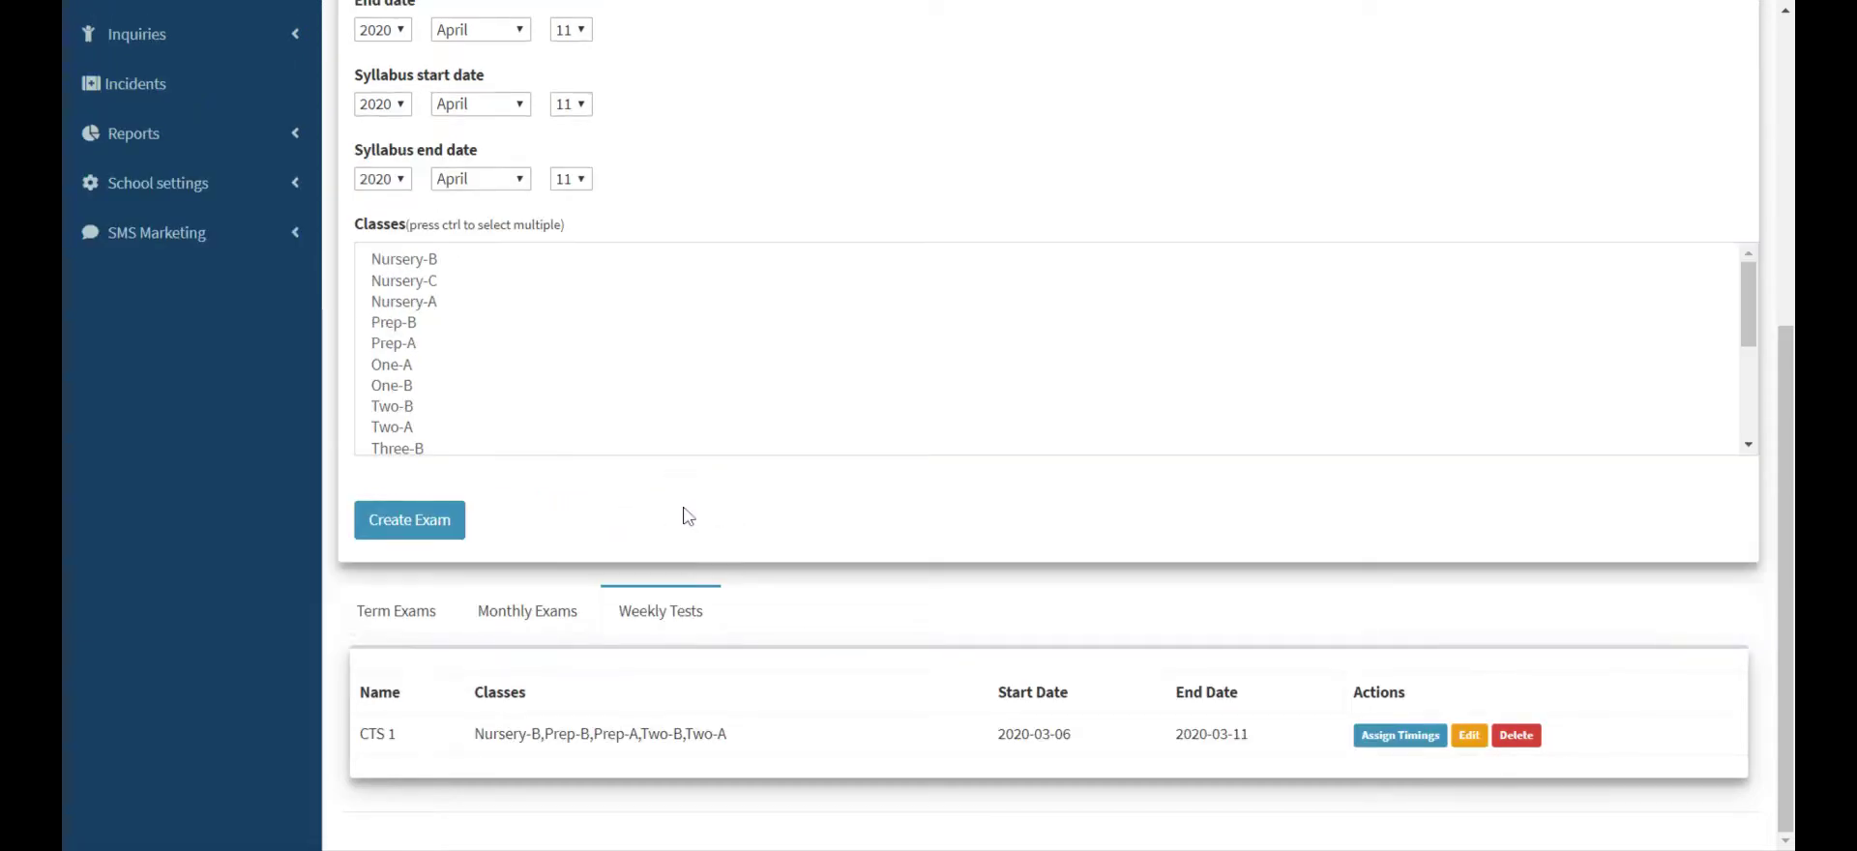
pyautogui.click(417, 624)
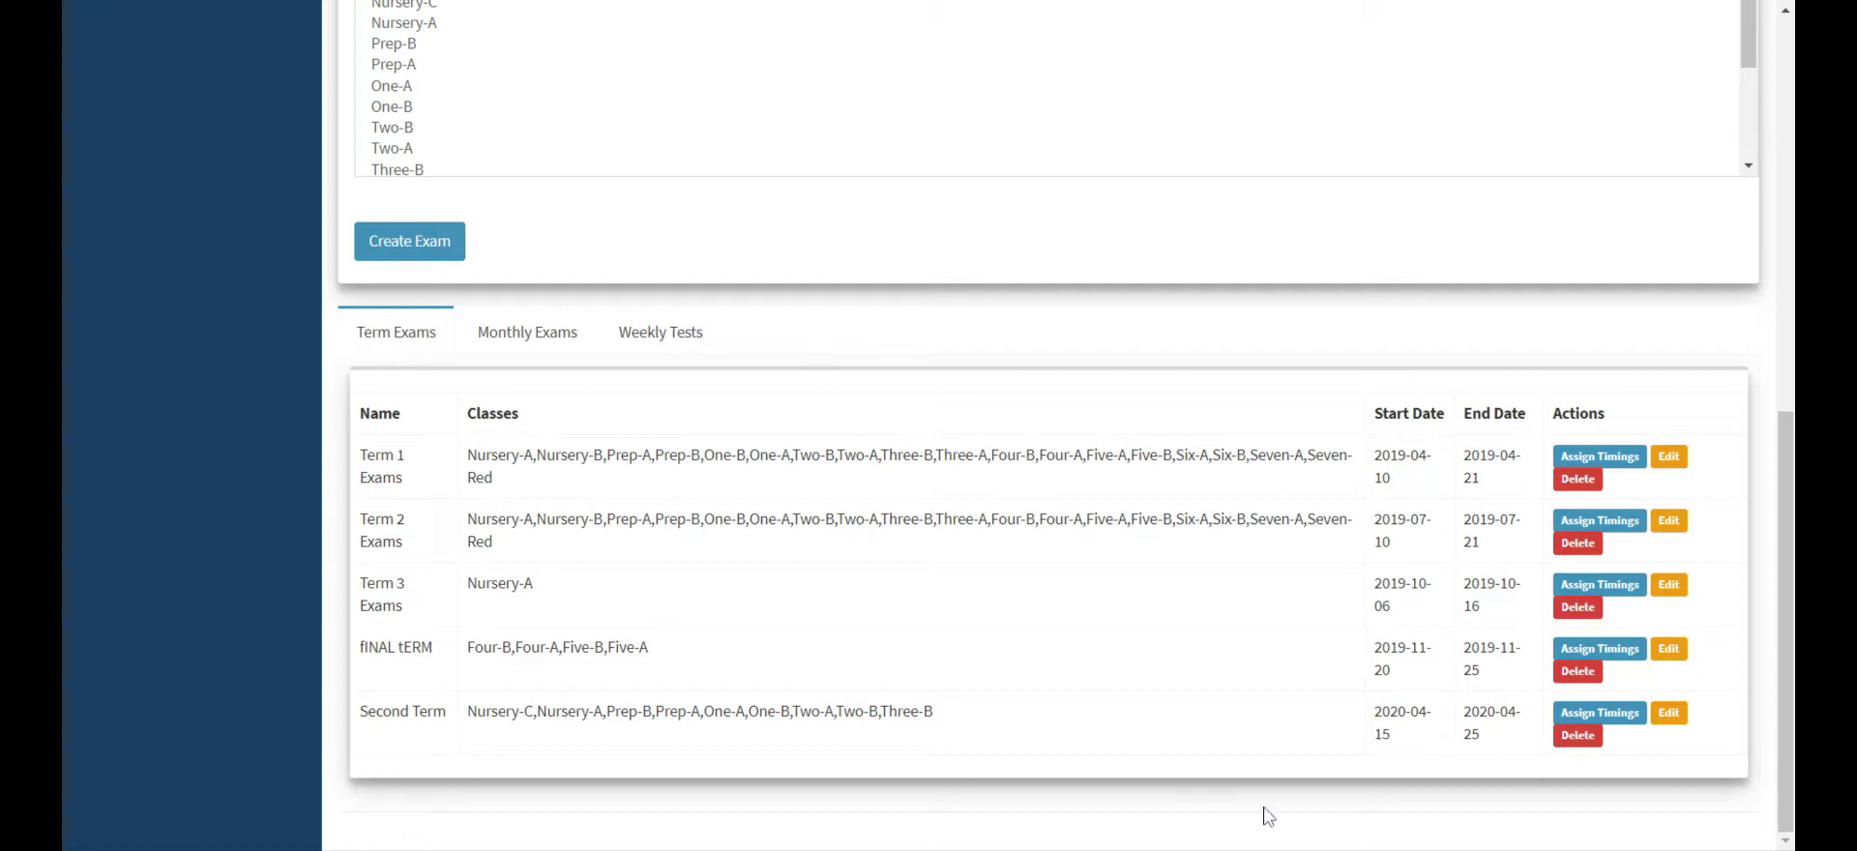
# Open the timing assignment for the Second Term exam and inspect the total marks and start time fields of Class Three Section B's URDU B
pyautogui.click(1599, 715)
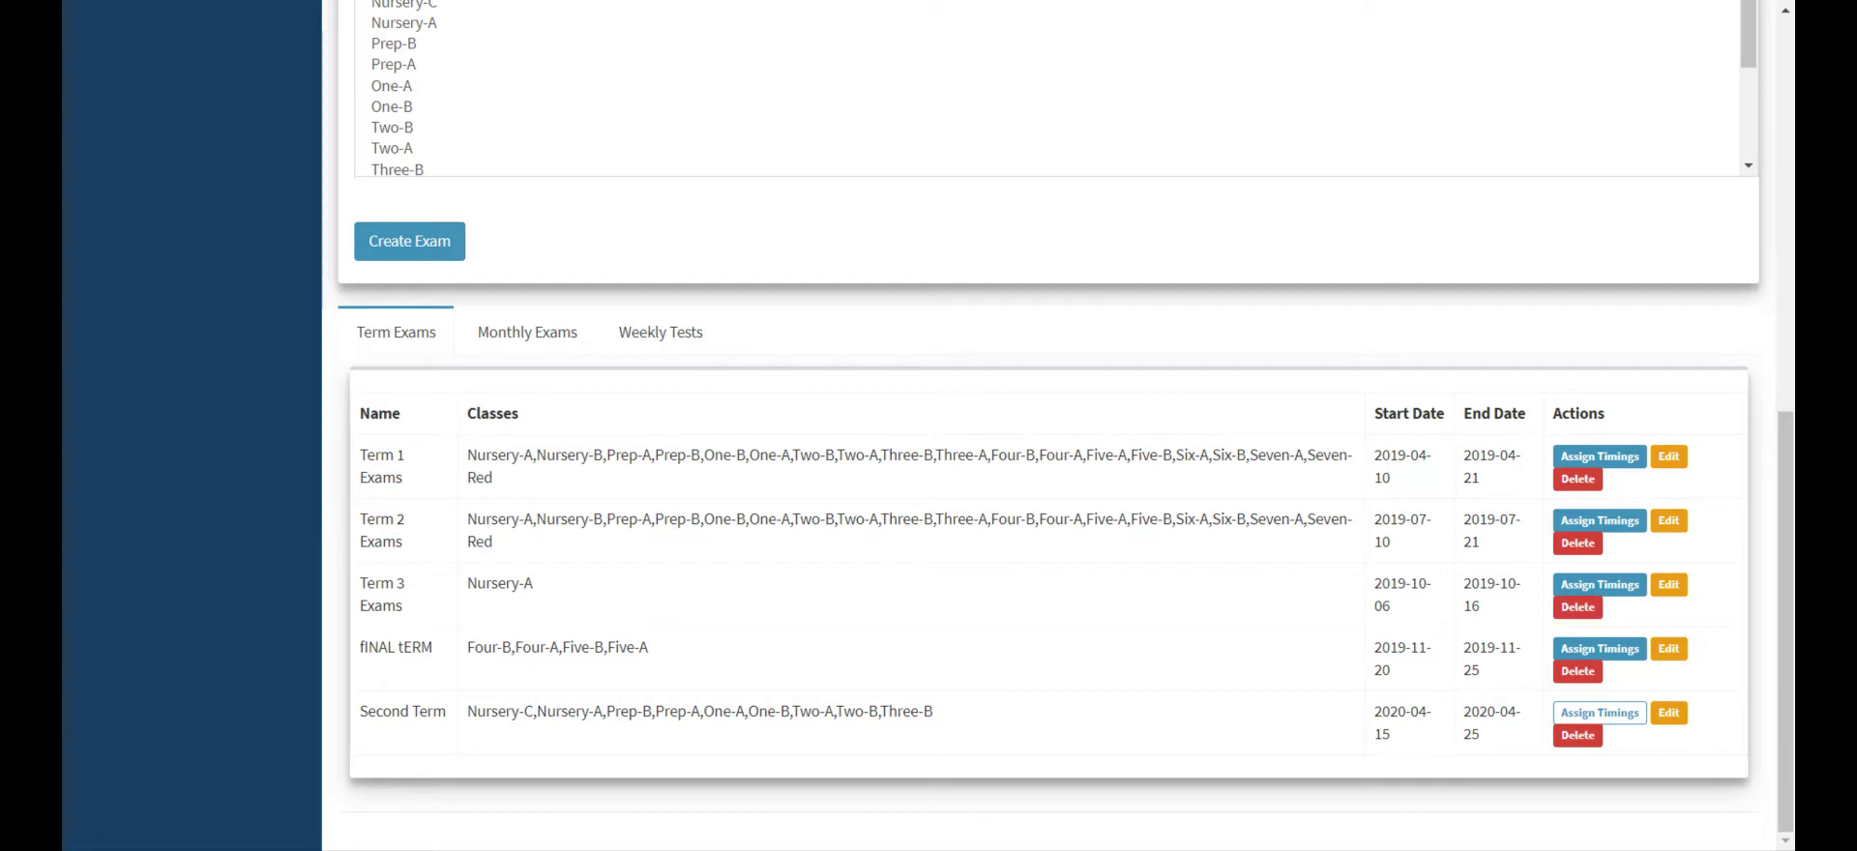
pyautogui.click(1615, 721)
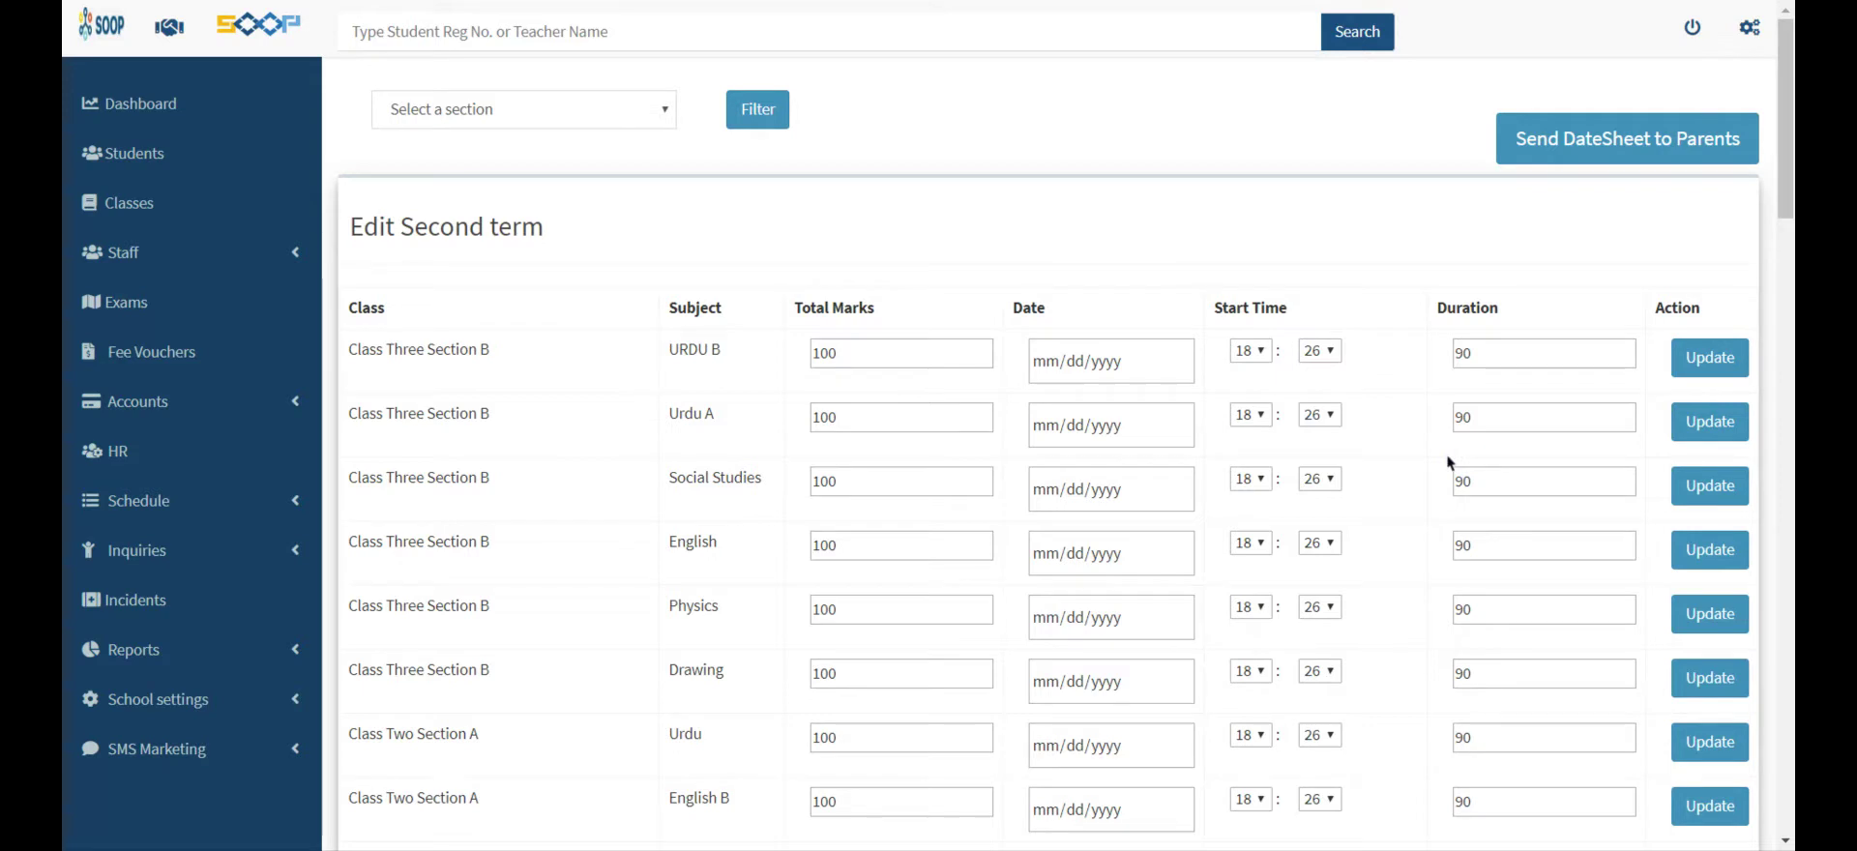
pyautogui.scroll(-2, 1142, 349)
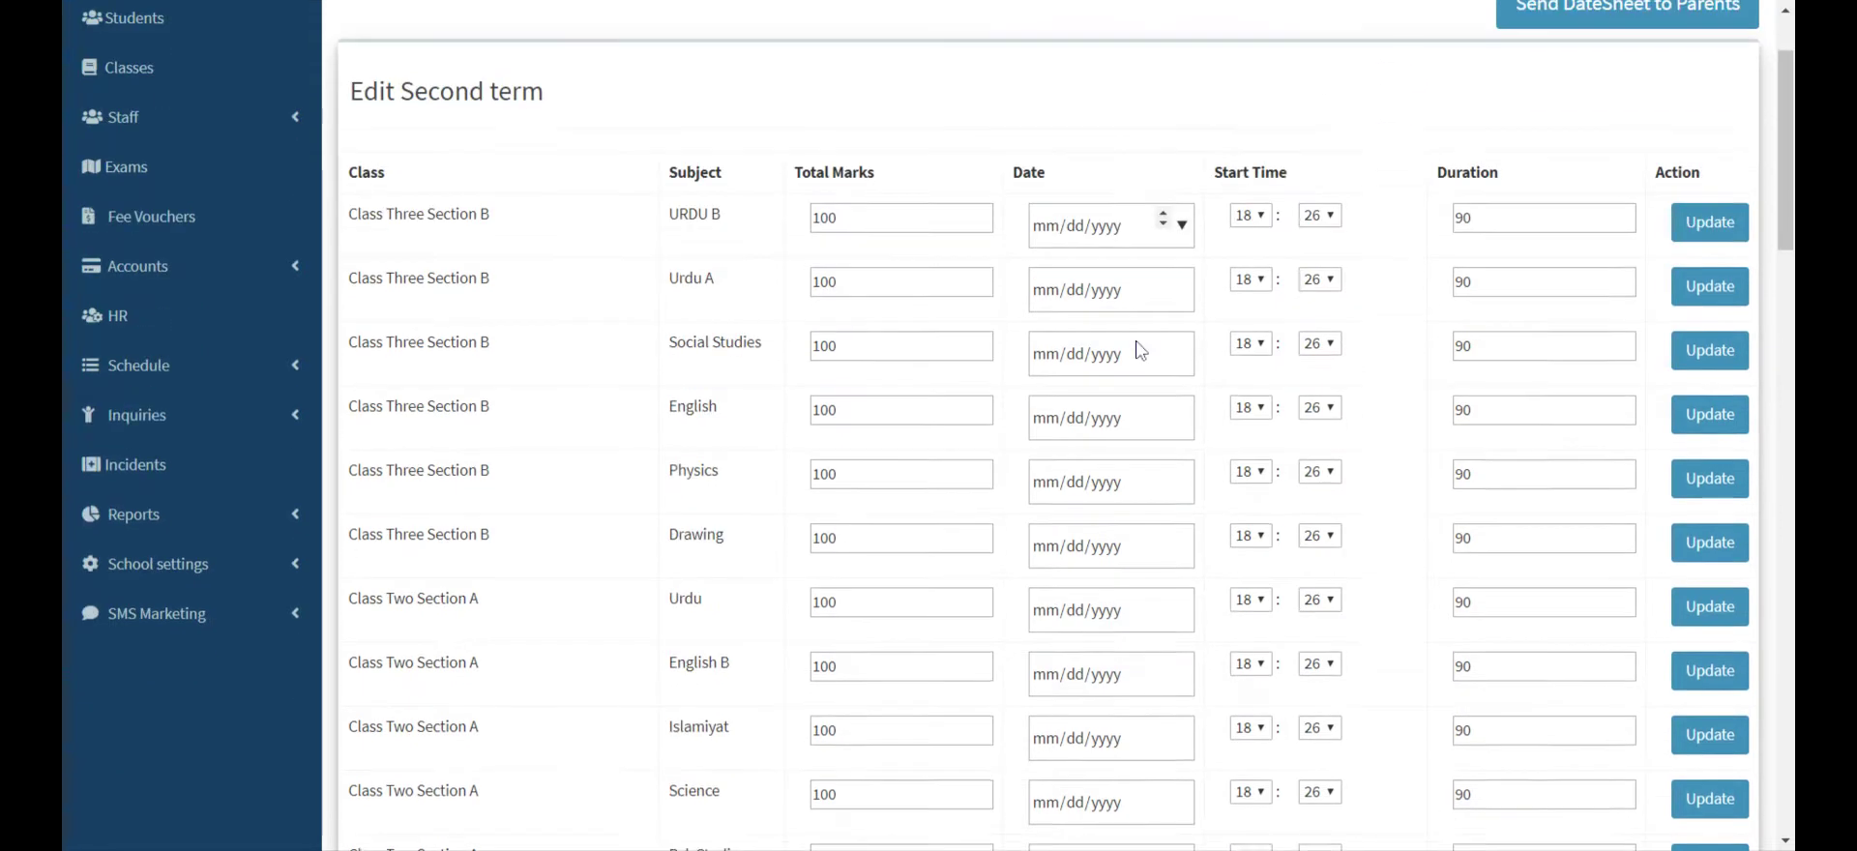
pyautogui.click(931, 150)
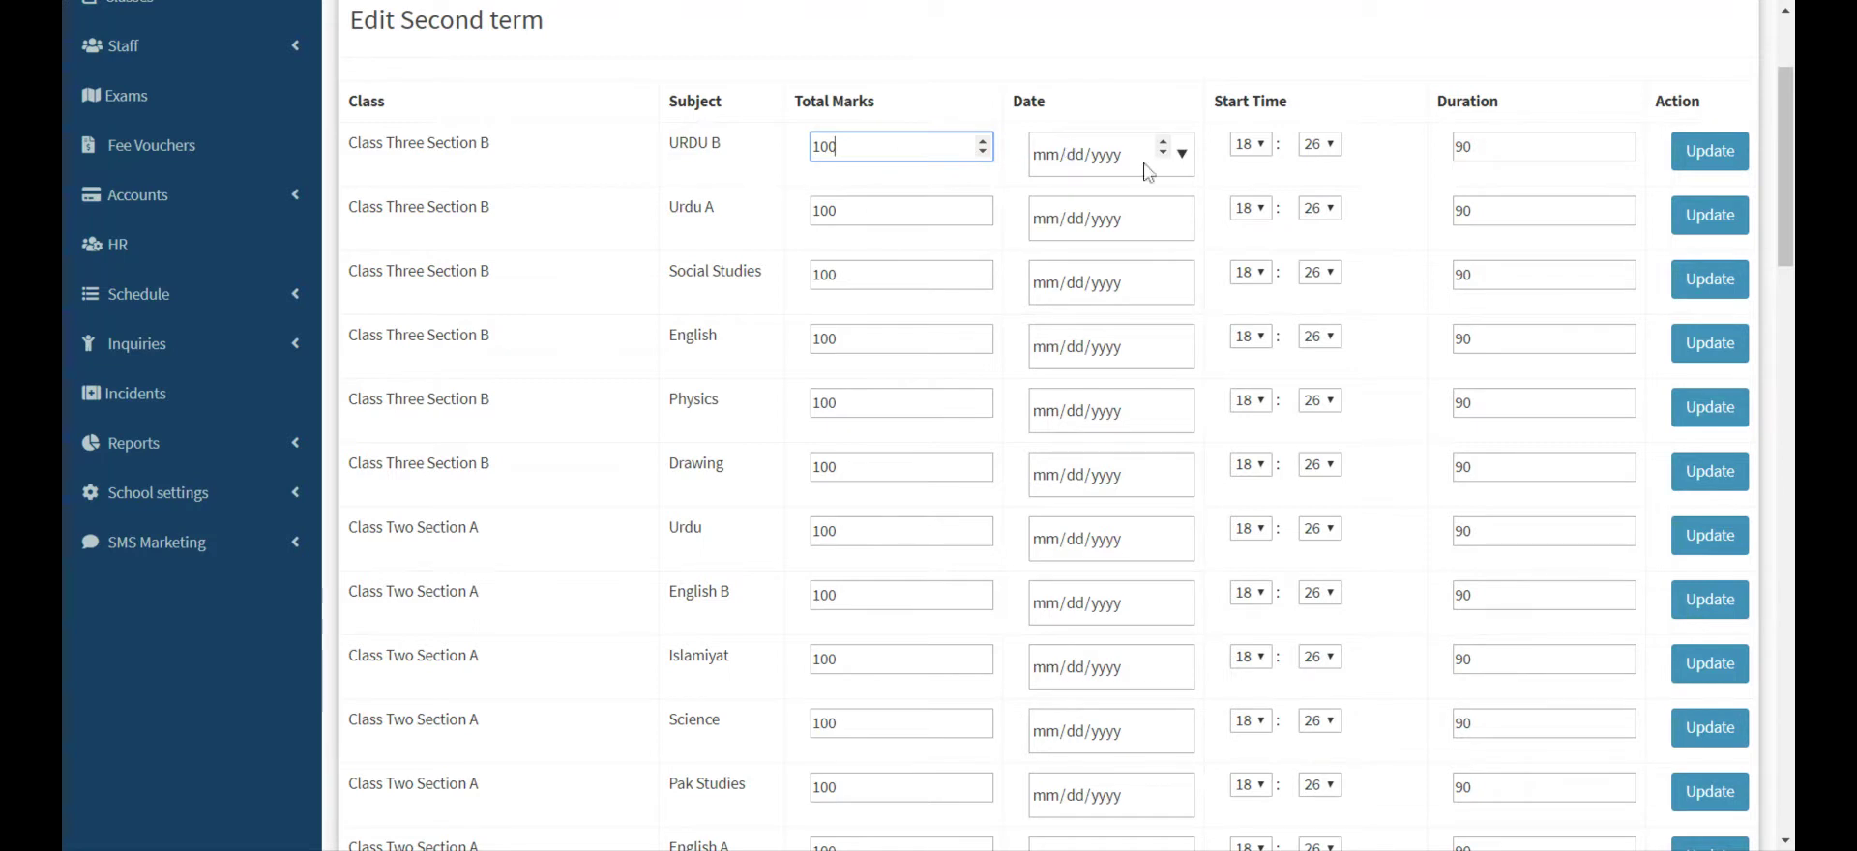
pyautogui.click(1260, 144)
pyautogui.click(1260, 144)
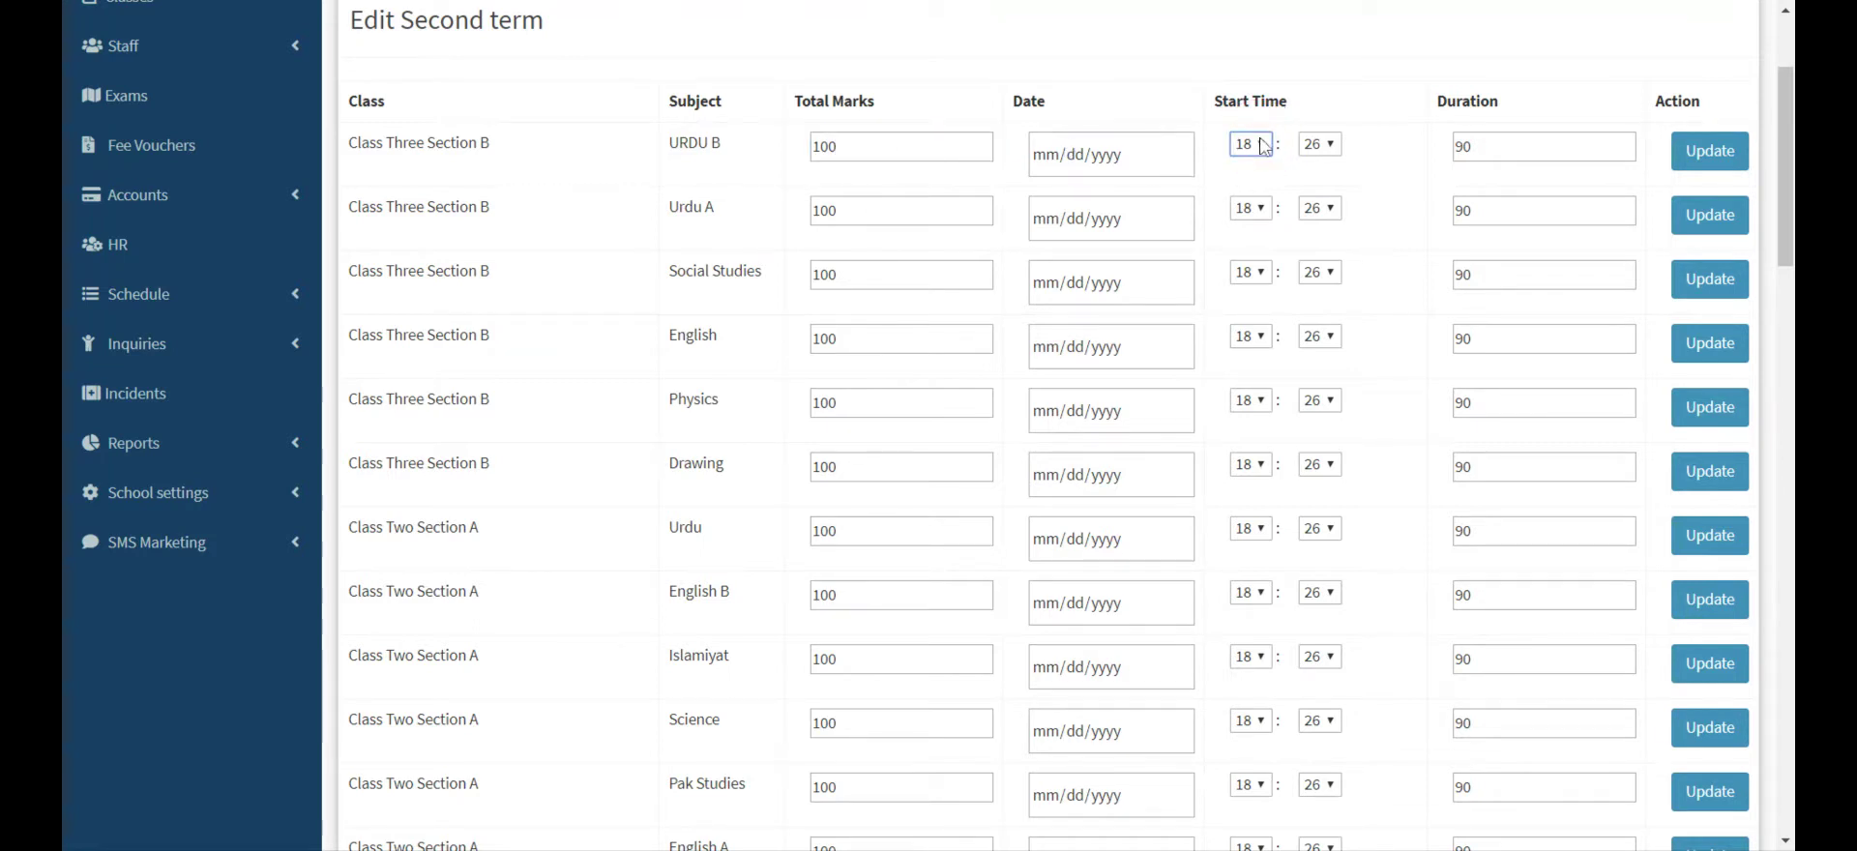
# Look through the Second Term date sheet for all class sections and subjects, from the first row to the last
pyautogui.scroll(1, 1381, 143)
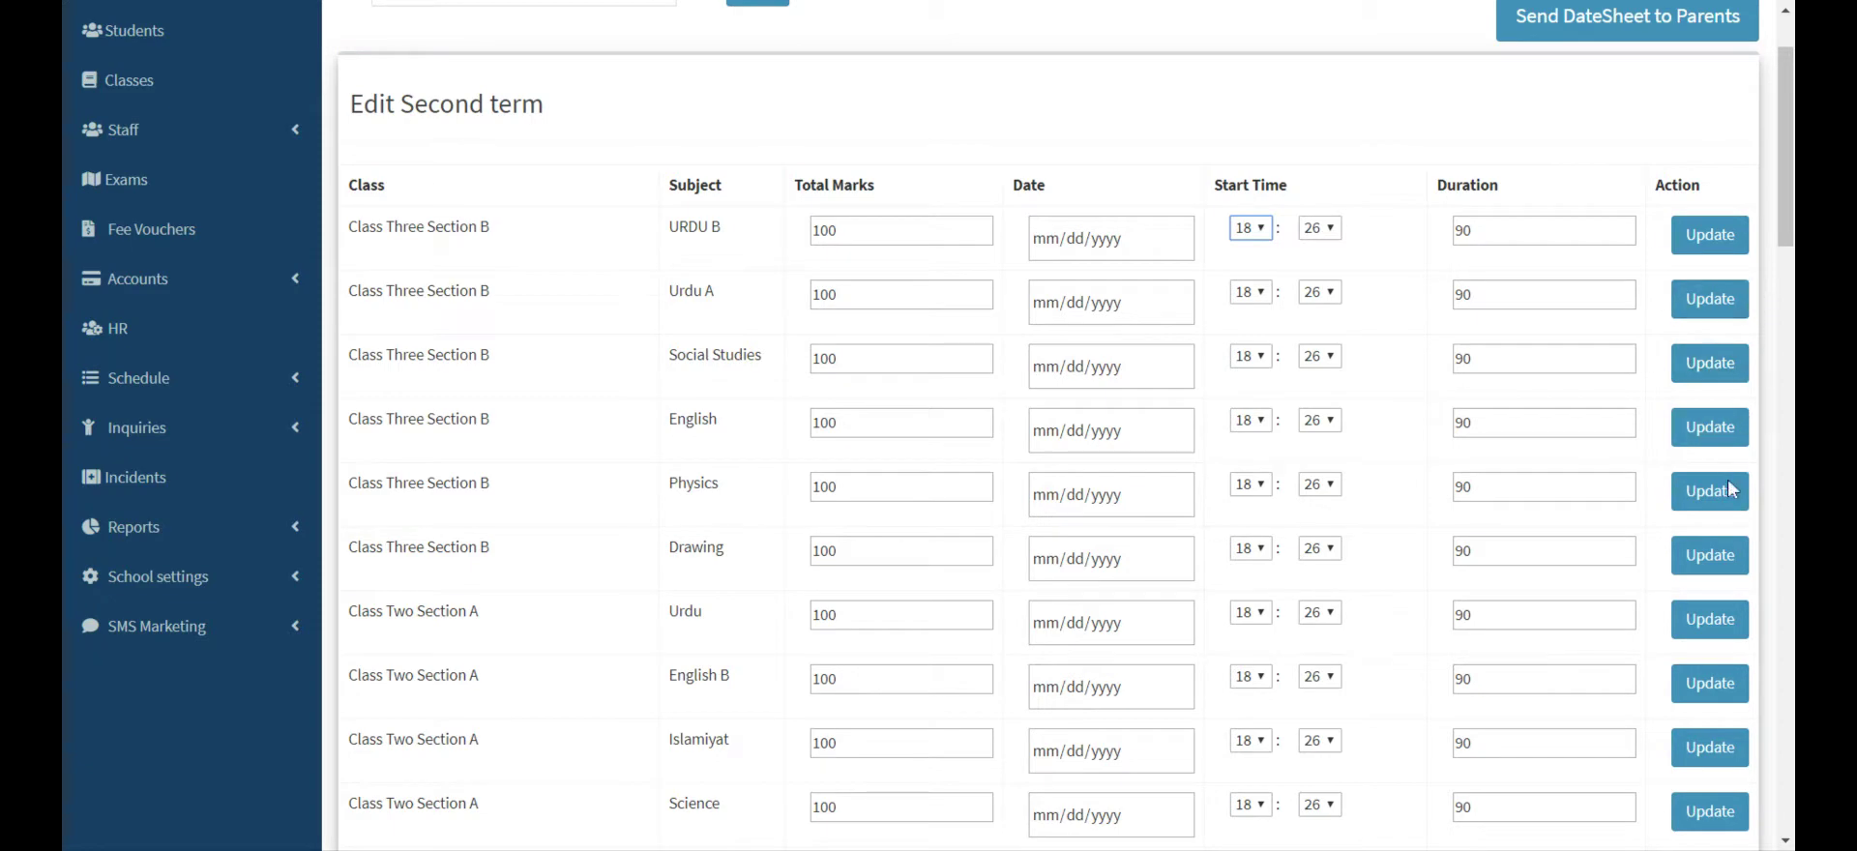
pyautogui.scroll(-6, 1712, 551)
pyautogui.scroll(-20, 1717, 557)
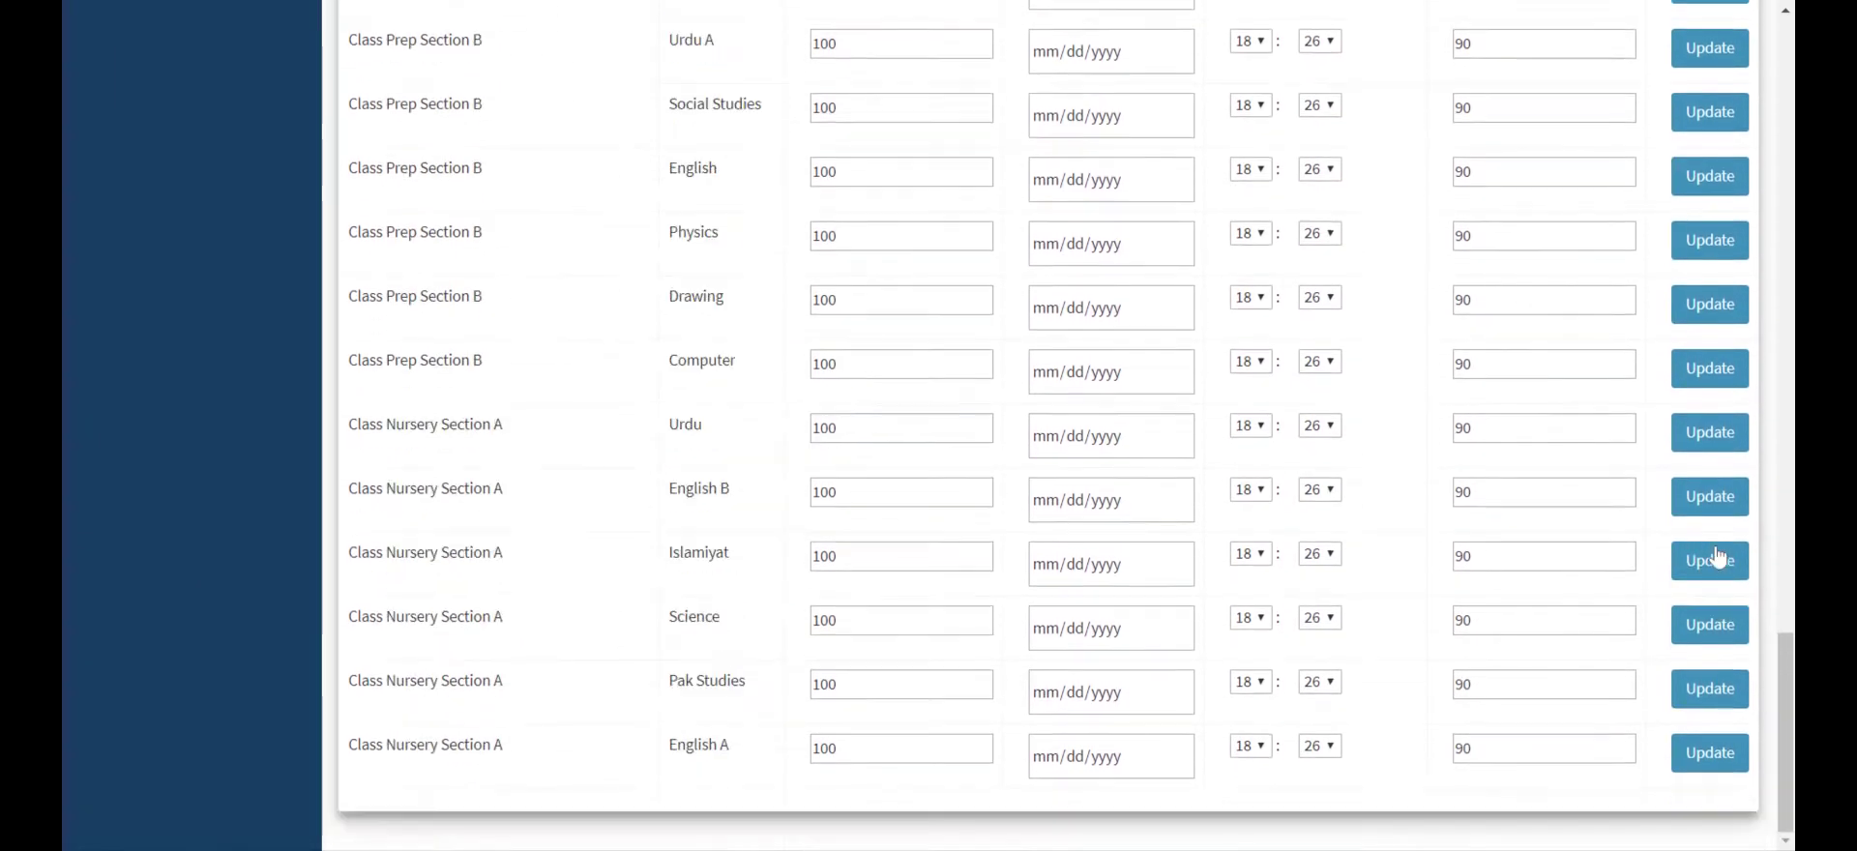
pyautogui.scroll(20, 1717, 553)
pyautogui.scroll(2, 1717, 553)
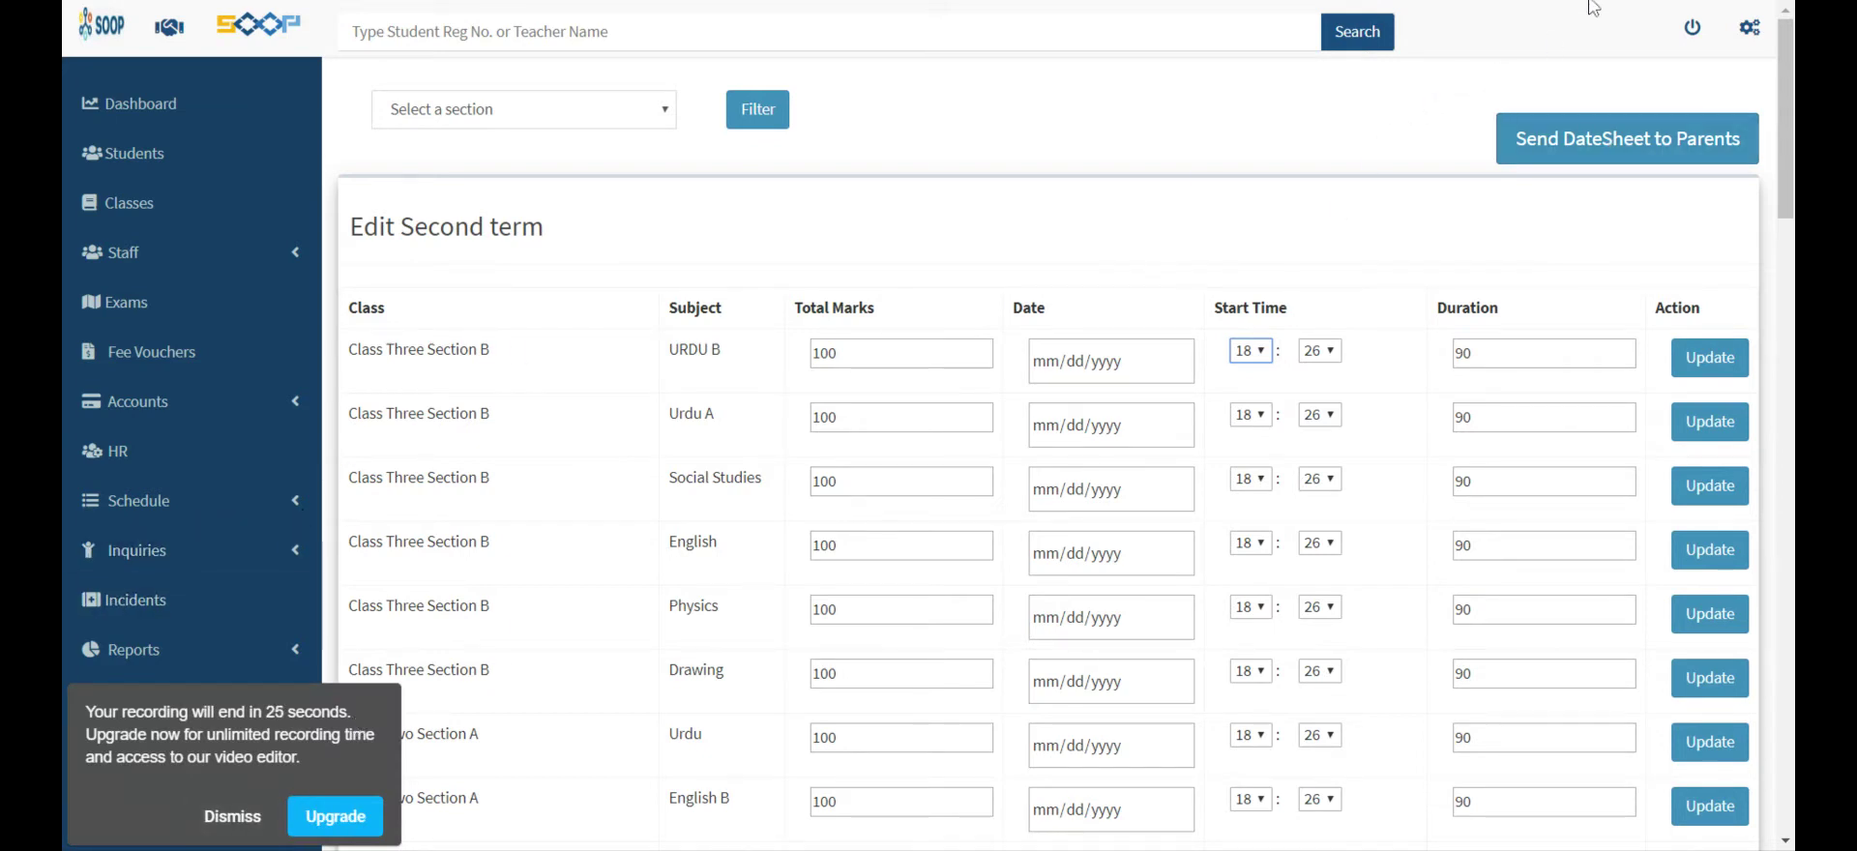
pyautogui.click(1428, 161)
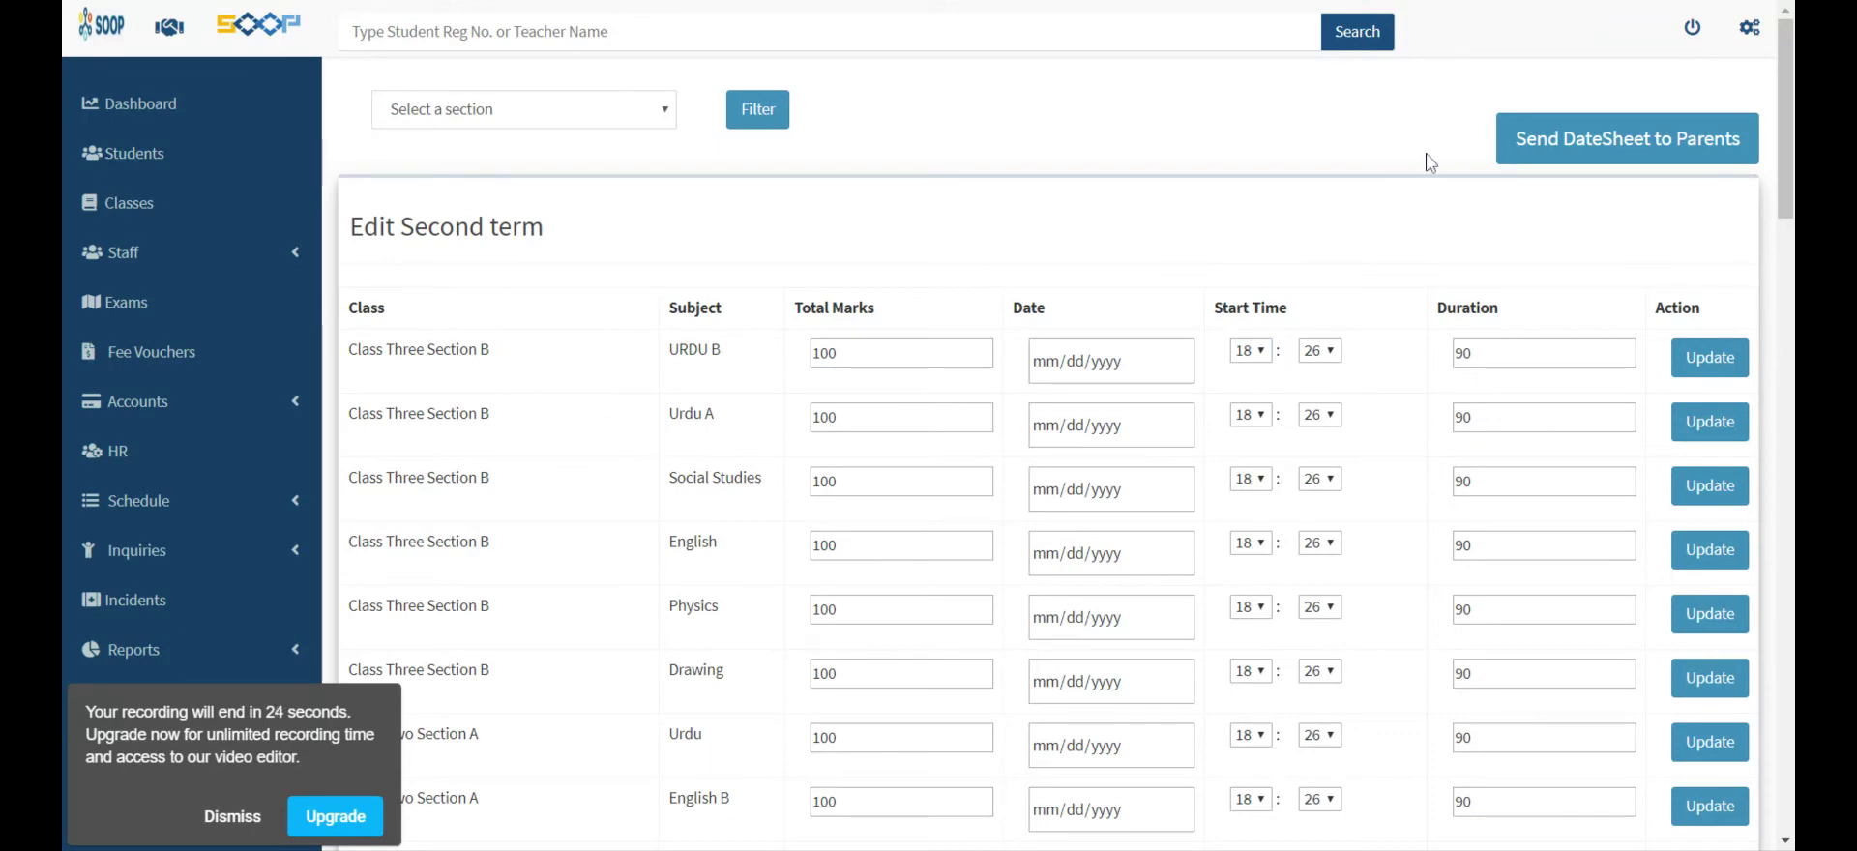